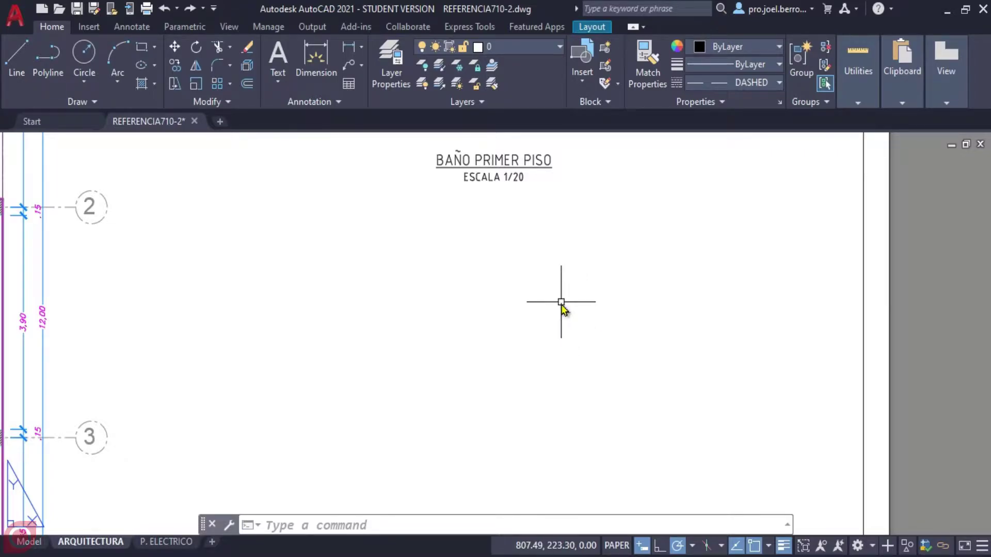
# Open the DATOS PUERTAS workbook from the VIVIENDA UNIFAMILIAR folder in Excel.
pyautogui.hotkey('alt', 'Tab')
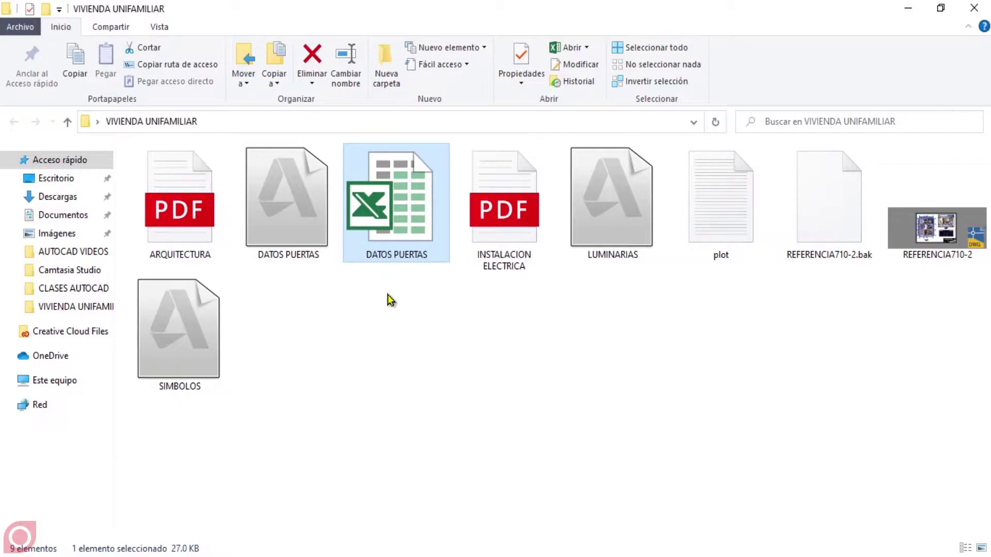
pyautogui.doubleClick(402, 229)
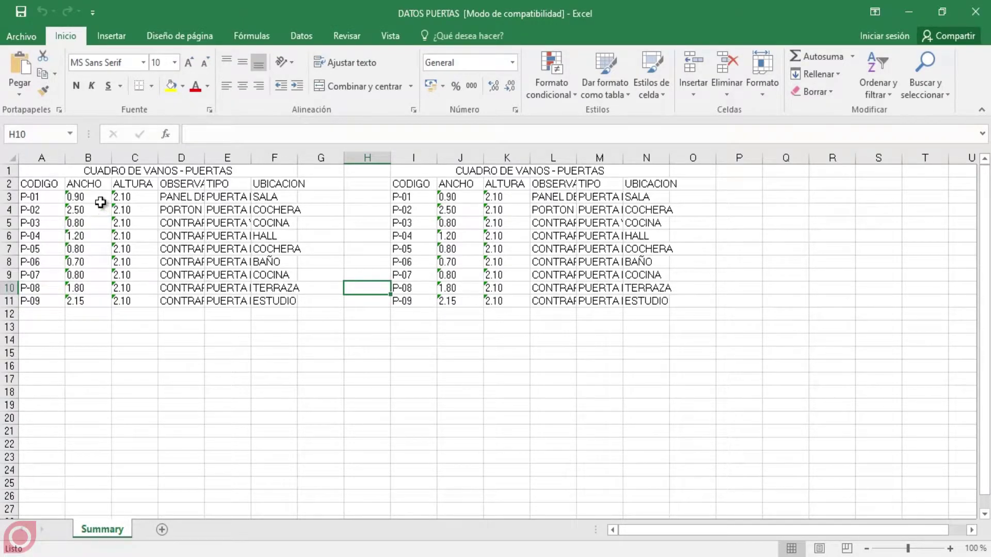
# Copy the door schedule range A1:F11 and return to the REFERENCIA710-2 drawing.
pyautogui.moveTo(55, 173); pyautogui.dragTo(137, 299)
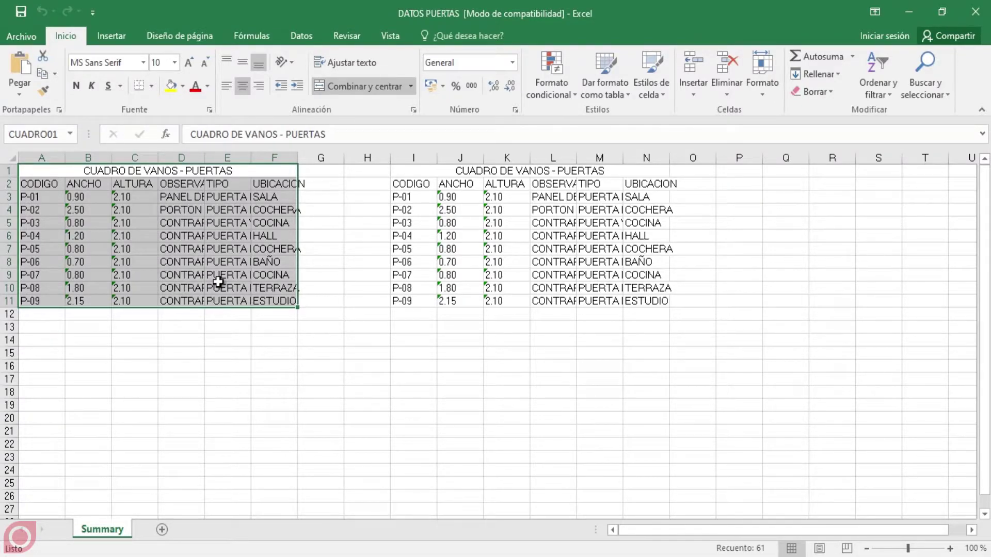
pyautogui.hotkey('ctrl', 'c')
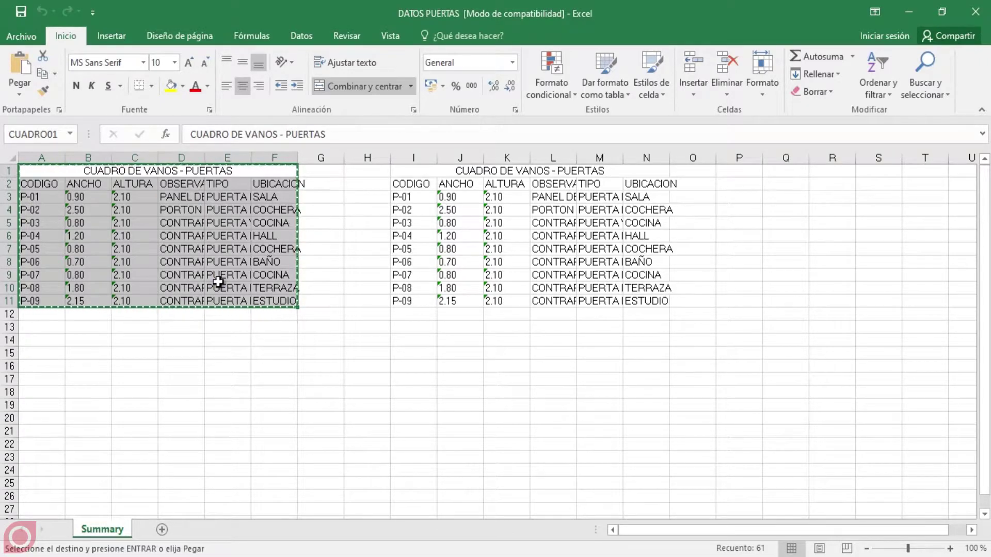
pyautogui.hotkey('alt', 'Tab')
pyautogui.hotkey('alt', 'Tab')
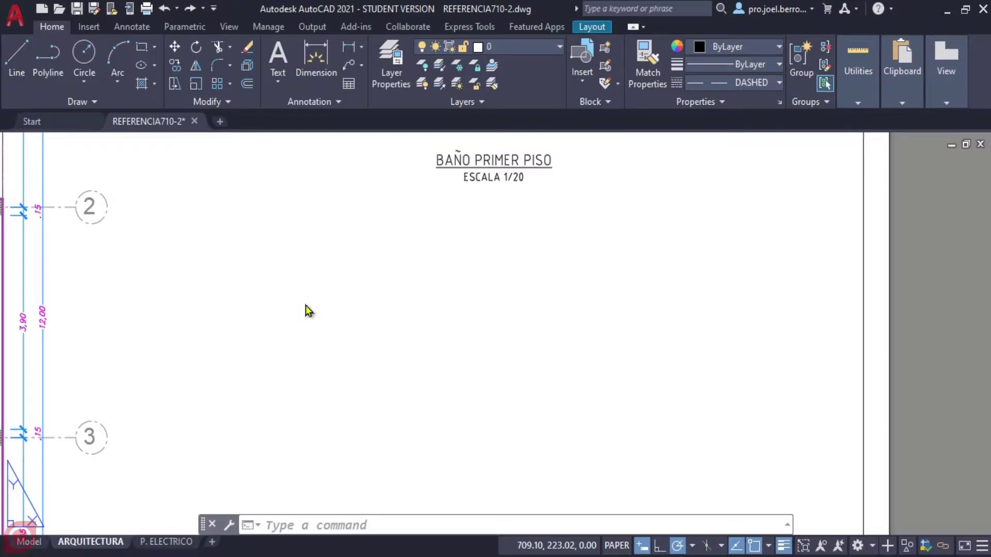
# Paste the door schedule below BAÑO PRIMER PISO as an OLE object at default text size, then select it.
pyautogui.hotkey('ctrl', 'v')
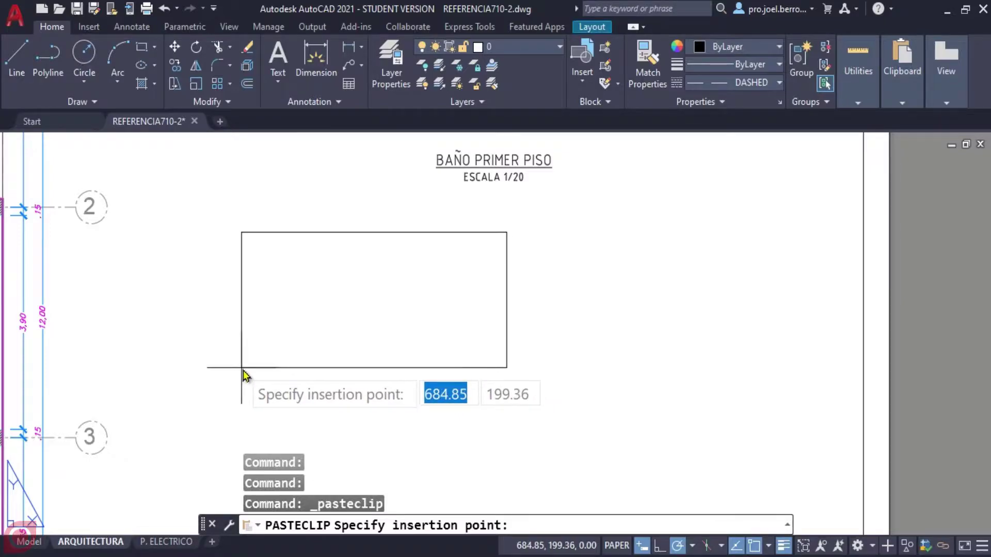
pyautogui.click(243, 370)
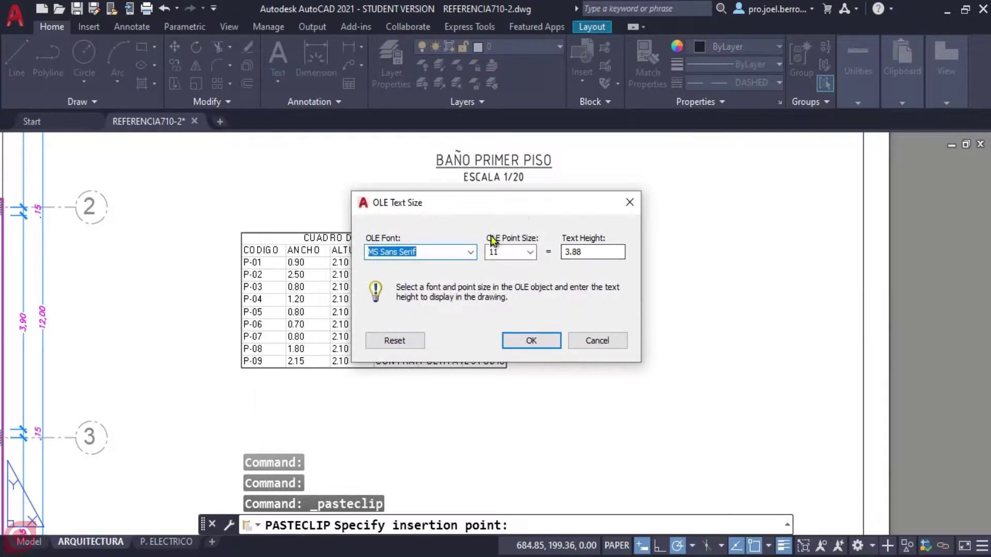
pyautogui.moveTo(548, 211); pyautogui.dragTo(516, 209)
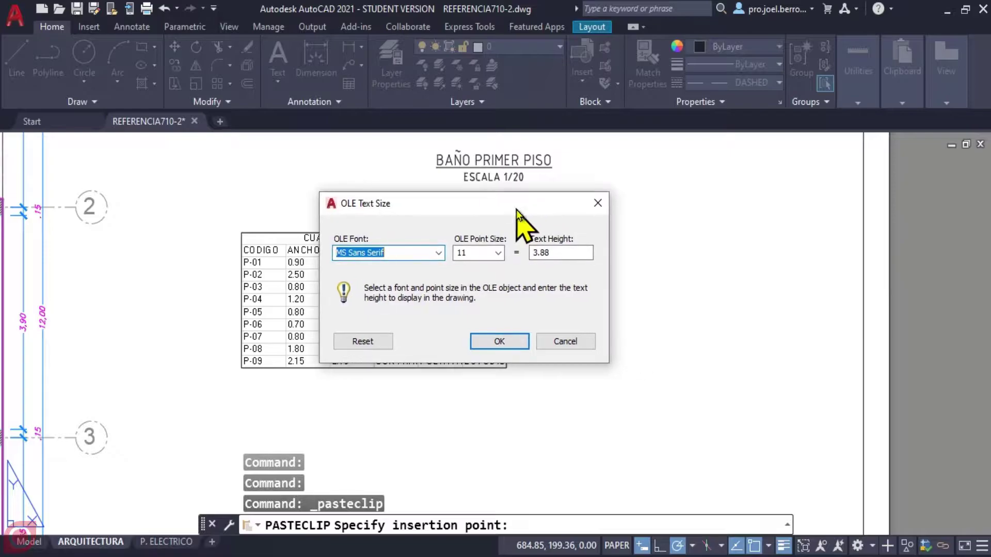
pyautogui.click(497, 342)
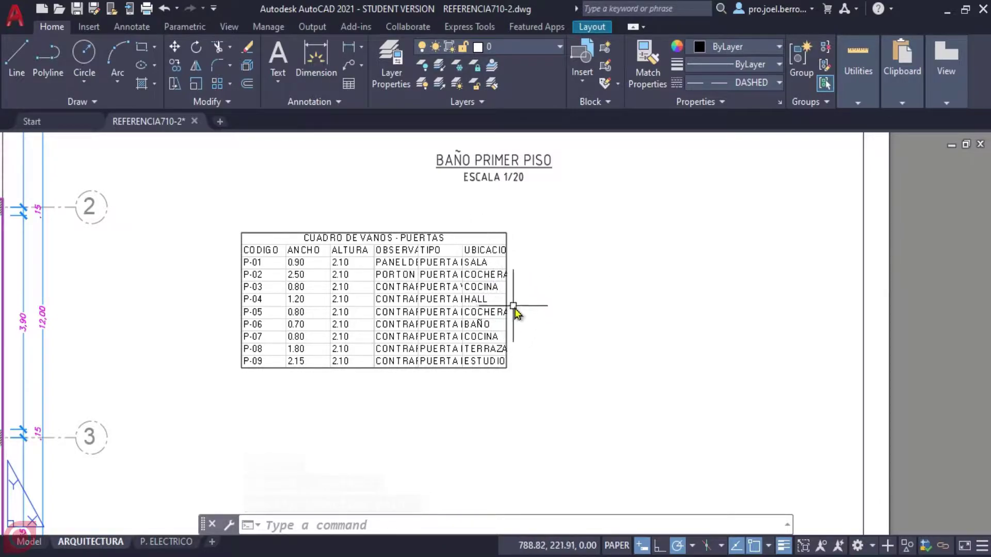
pyautogui.click(526, 283)
pyautogui.click(504, 292)
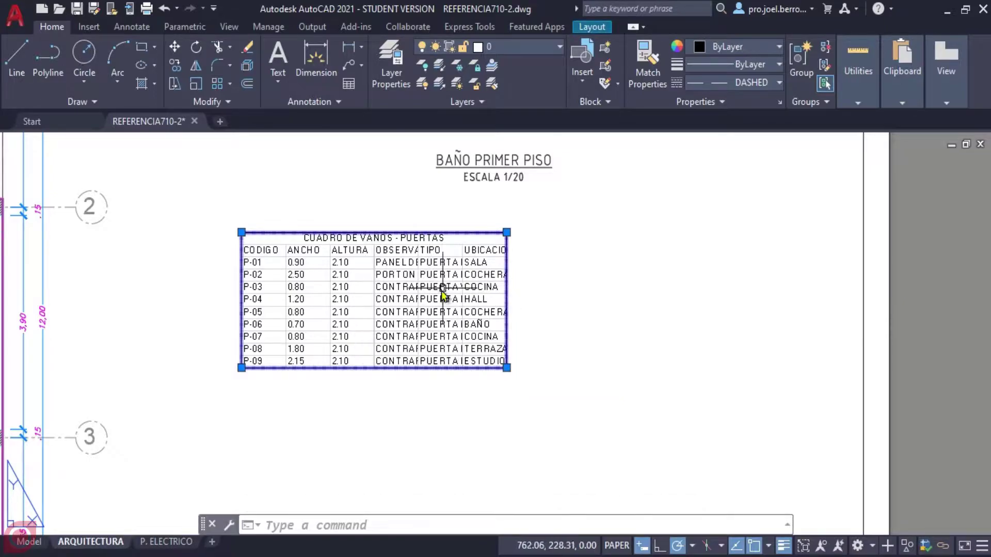
# Open the selected OLE door table in a maximized Excel window using OLE > Open.
pyautogui.rightClick(411, 300)
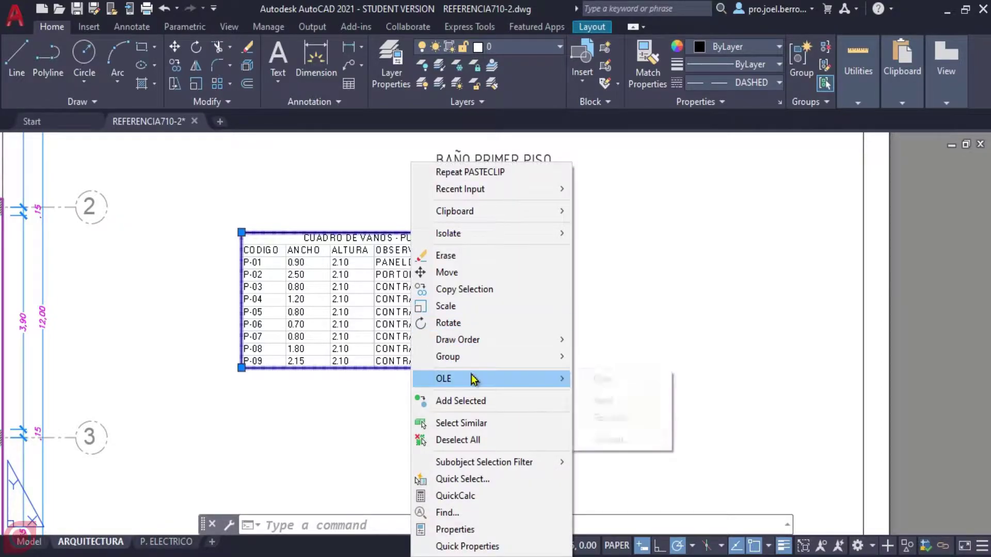
pyautogui.moveTo(464, 378)
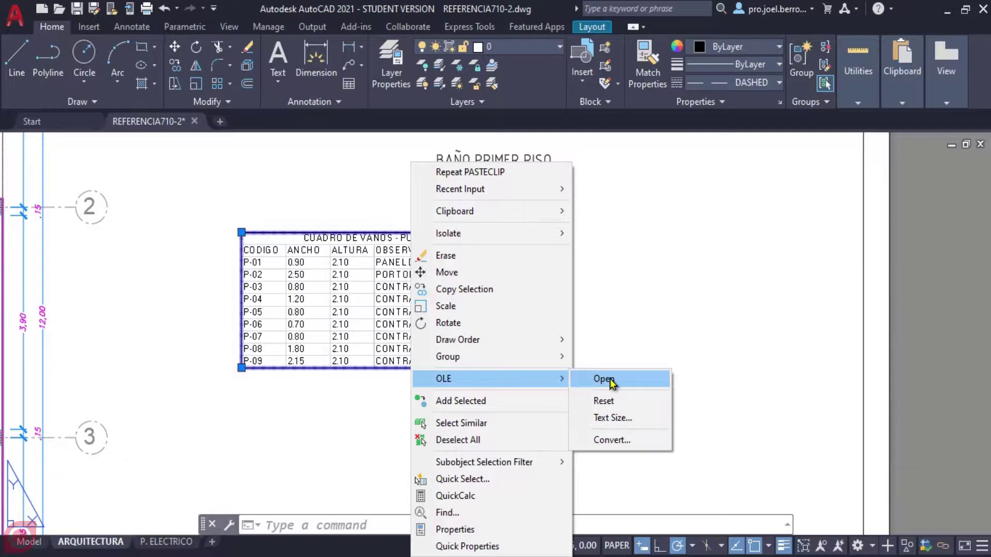
pyautogui.click(609, 381)
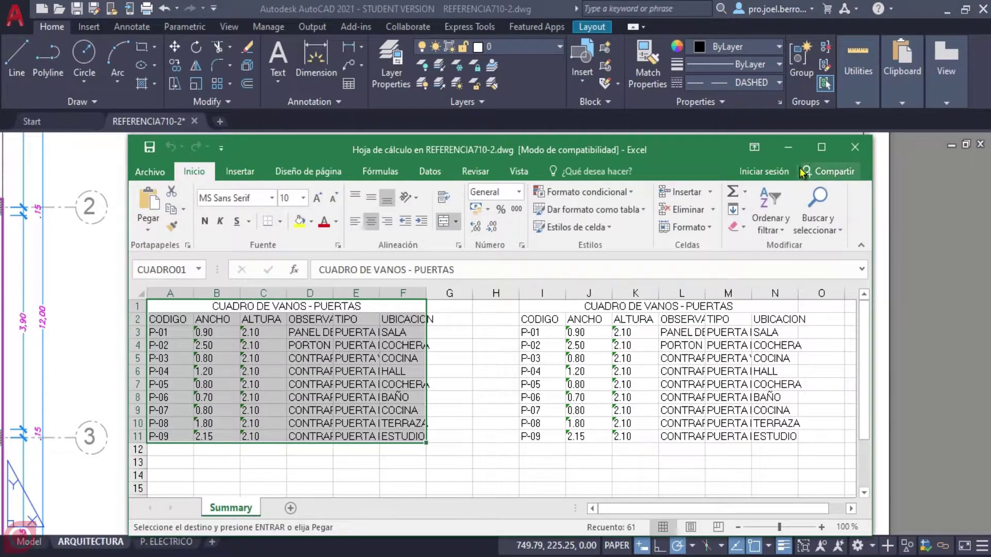
pyautogui.click(820, 148)
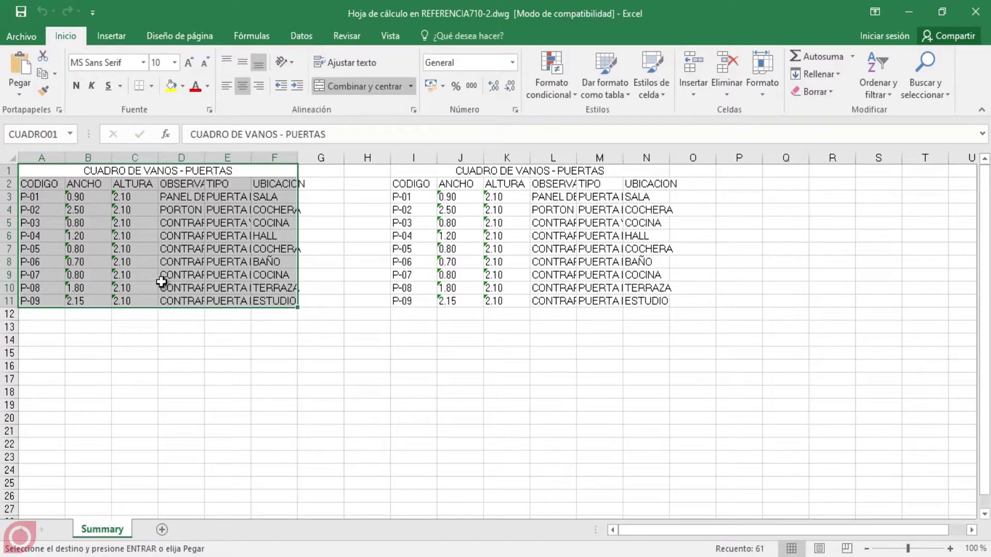
# Center the text of table A1:F11 vertically and horizontally.
pyautogui.click(171, 249)
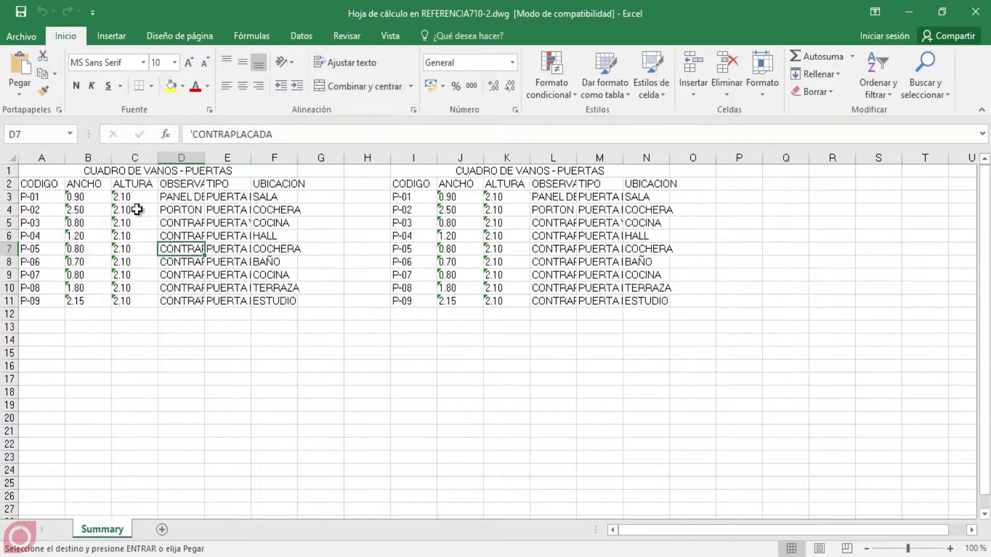
pyautogui.click(54, 172)
pyautogui.moveTo(54, 171); pyautogui.dragTo(145, 295)
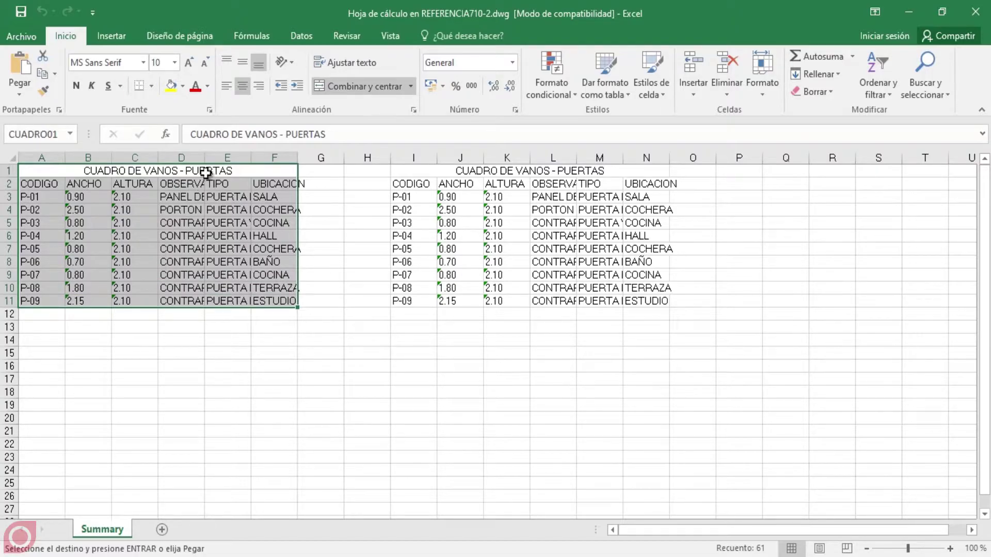
pyautogui.click(243, 62)
pyautogui.click(243, 85)
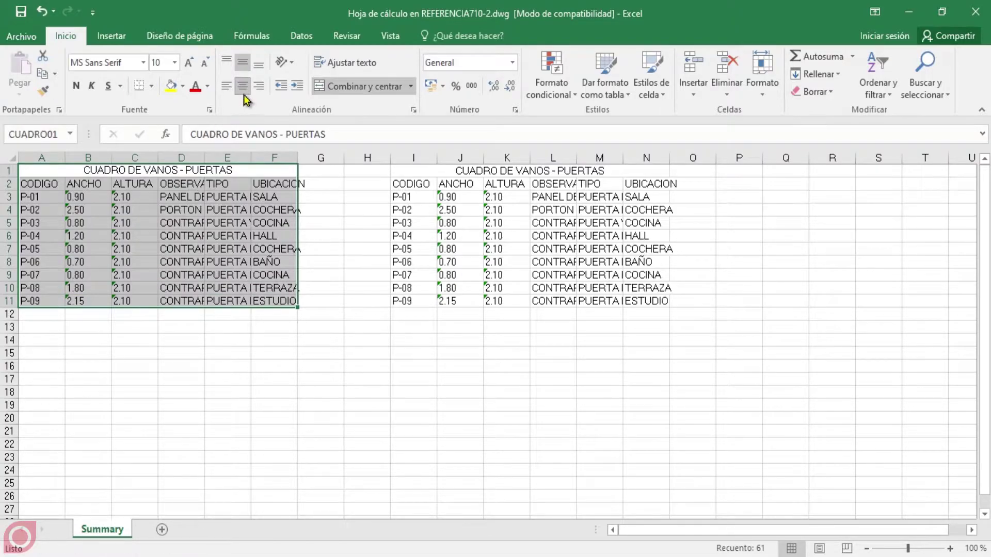
pyautogui.click(245, 89)
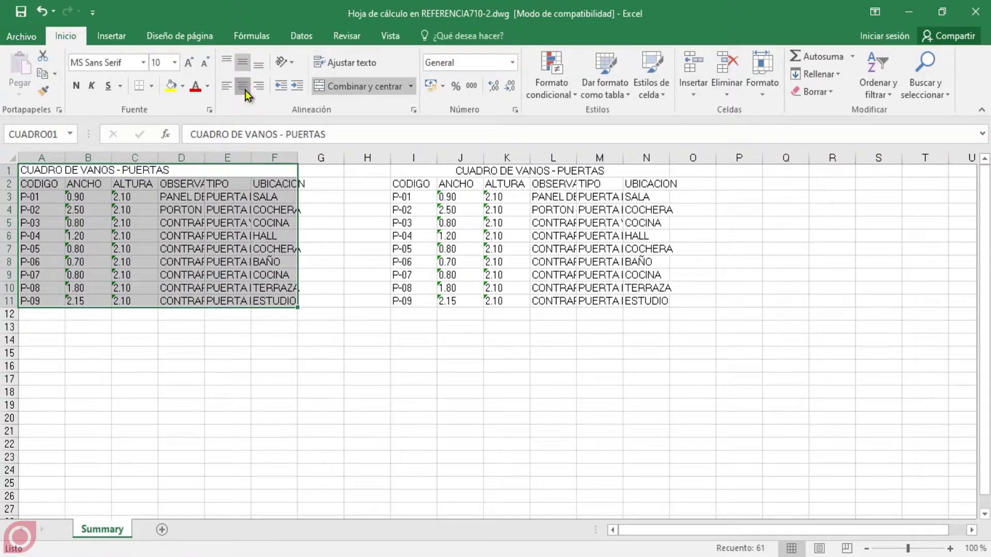
# Autofit columns D, E and F so PUERTA BATIENTE and UBICACION show fully.
pyautogui.click(241, 234)
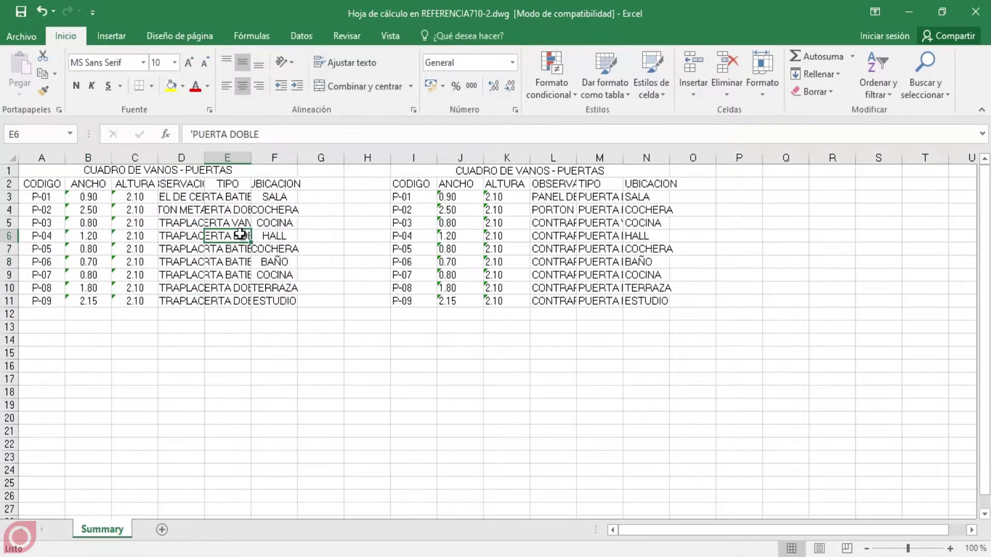
pyautogui.doubleClick(205, 160)
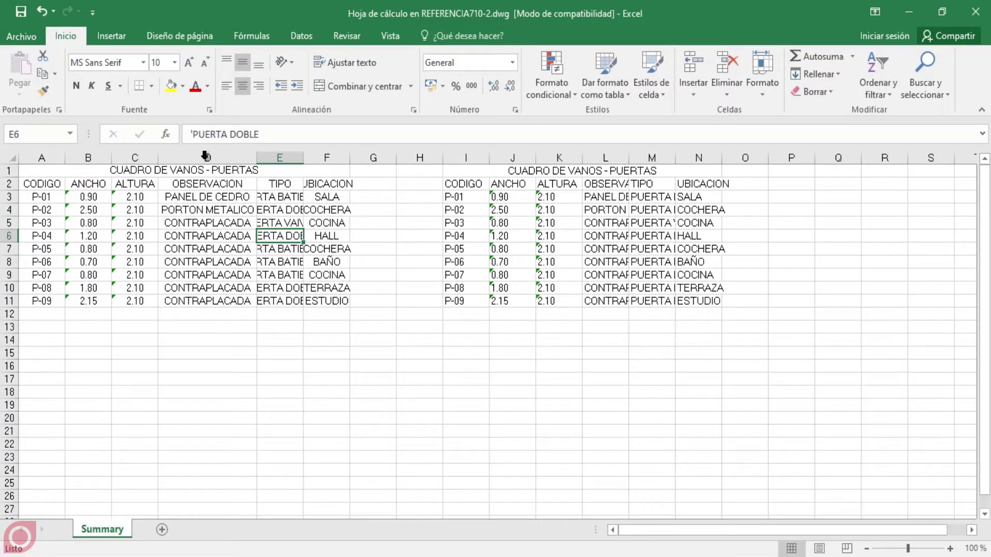
pyautogui.moveTo(301, 158); pyautogui.dragTo(301, 158)
pyautogui.doubleClick(301, 158)
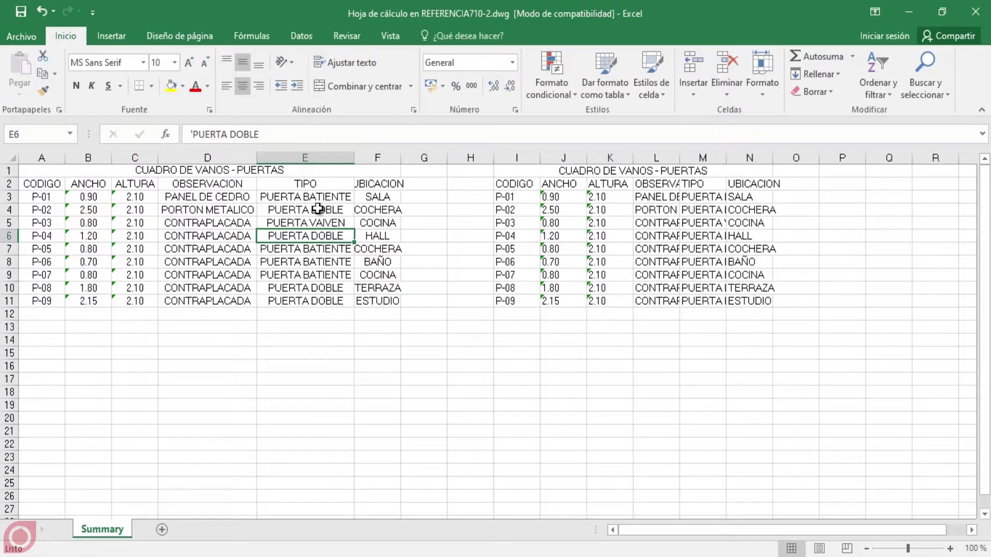
pyautogui.doubleClick(400, 158)
pyautogui.click(382, 262)
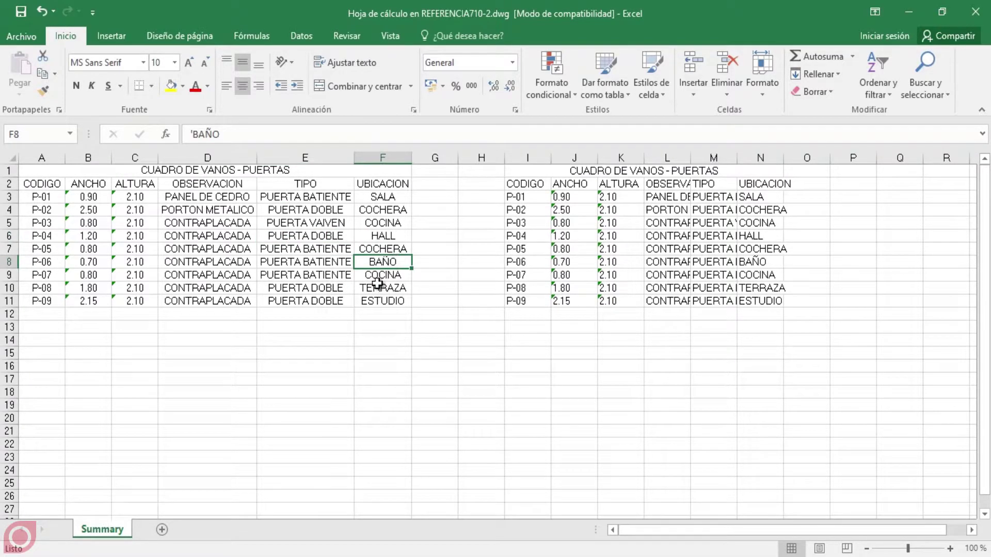
# Fill the title cell and the header row A2:F2 with light blue.
pyautogui.click(70, 172)
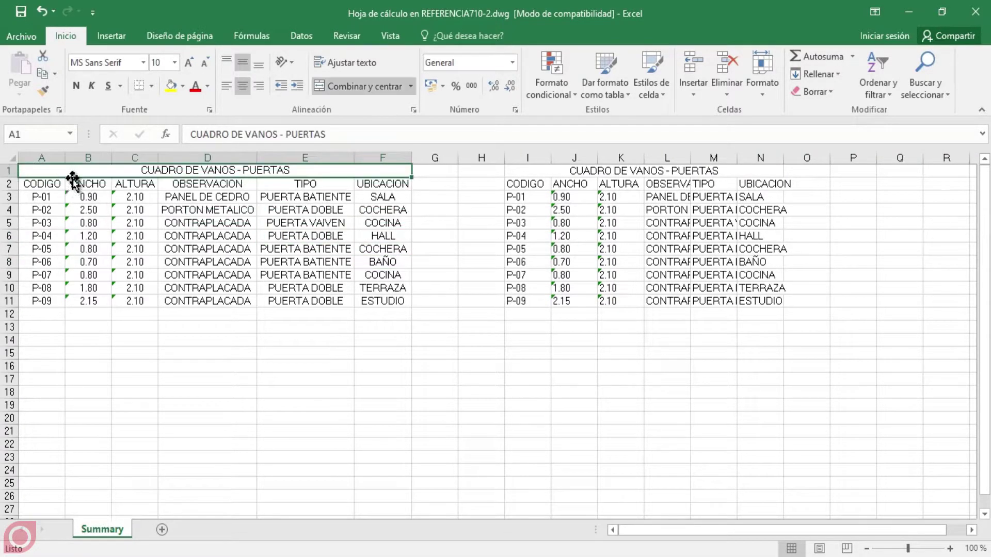
pyautogui.click(183, 86)
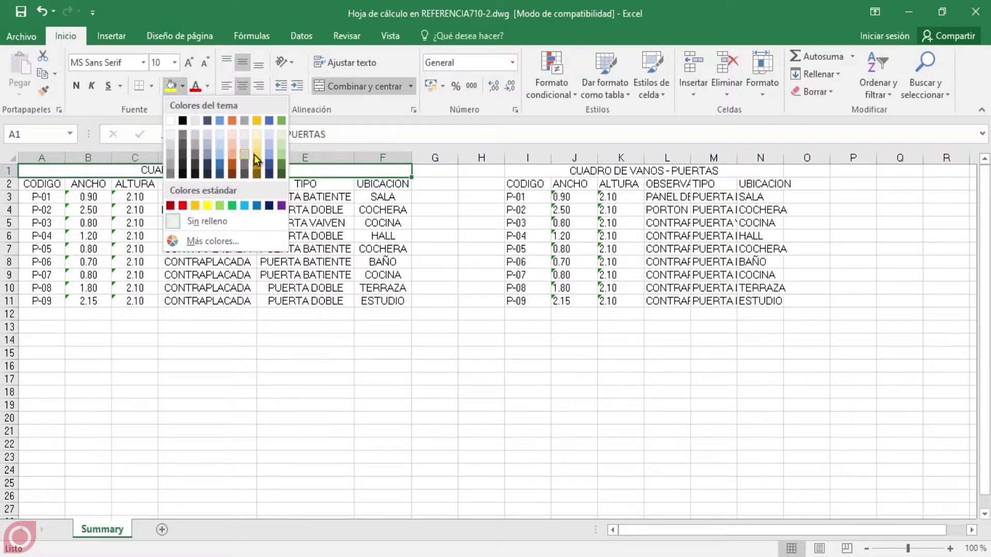
pyautogui.click(270, 158)
pyautogui.click(273, 222)
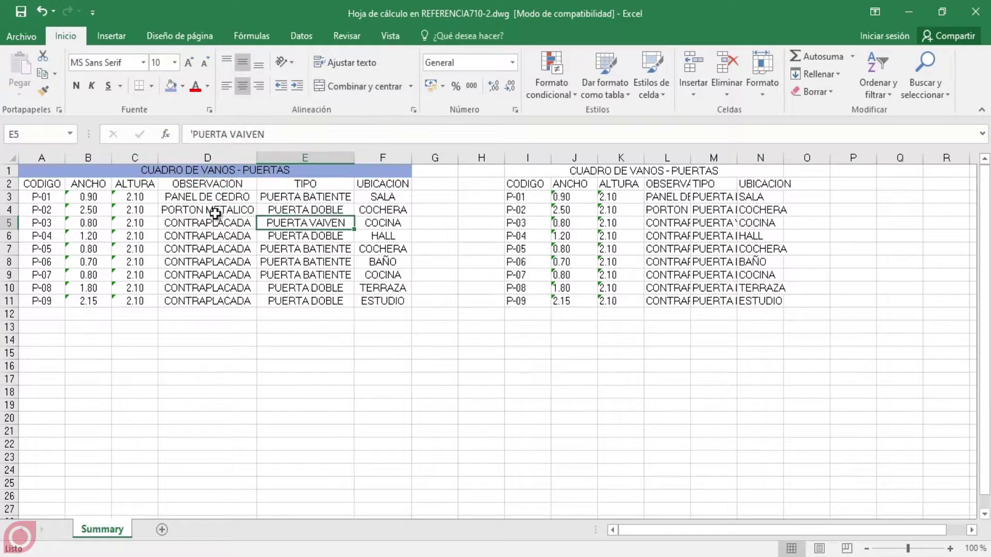
pyautogui.click(67, 184)
pyautogui.moveTo(67, 183); pyautogui.dragTo(383, 184)
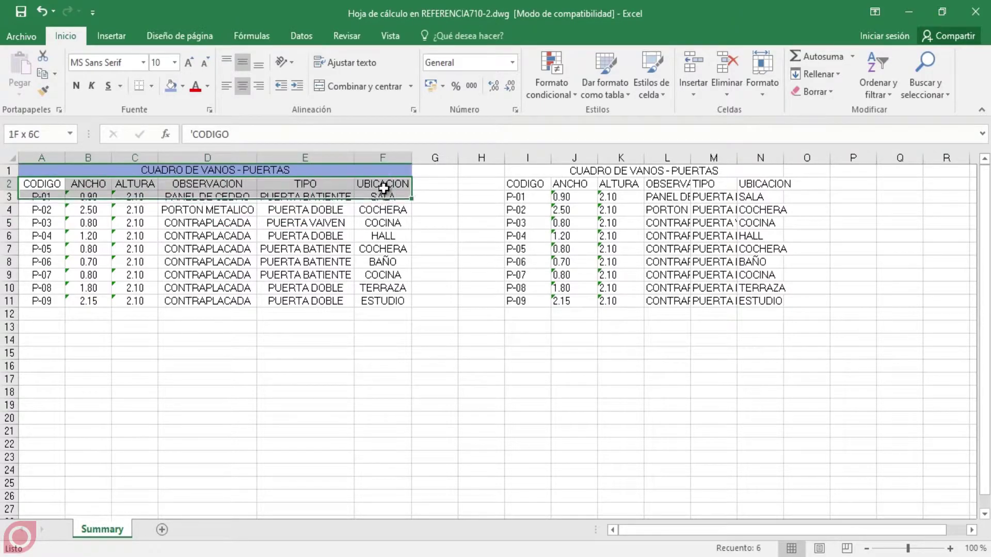
pyautogui.click(183, 86)
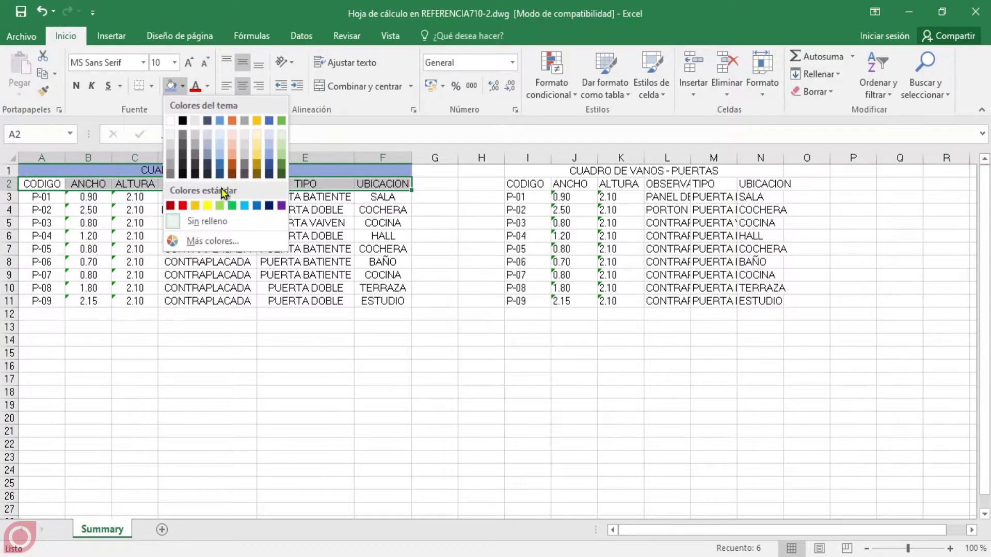
pyautogui.click(270, 147)
pyautogui.click(260, 223)
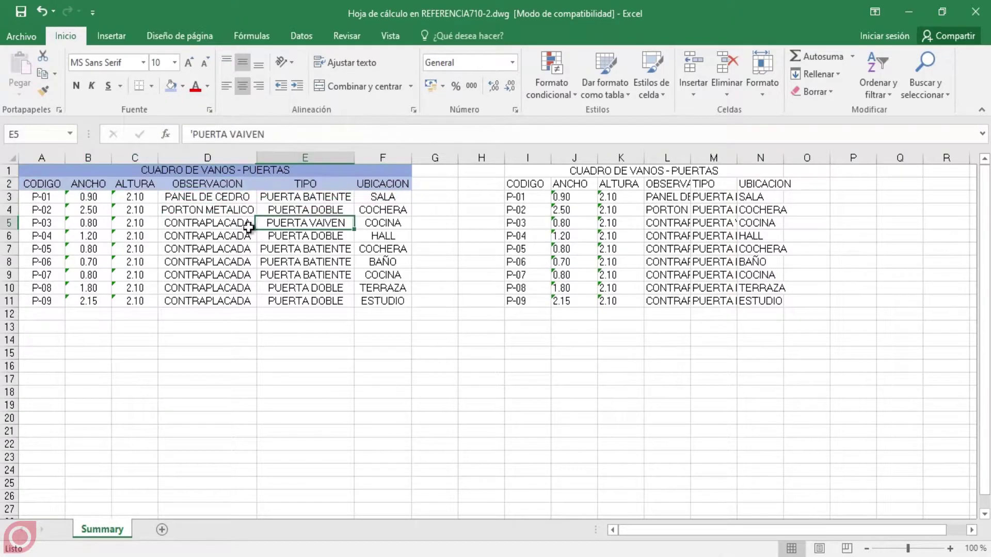
# Fill the data rows A3:F11 grey, then select the whole table.
pyautogui.click(46, 196)
pyautogui.moveTo(46, 196); pyautogui.dragTo(383, 301)
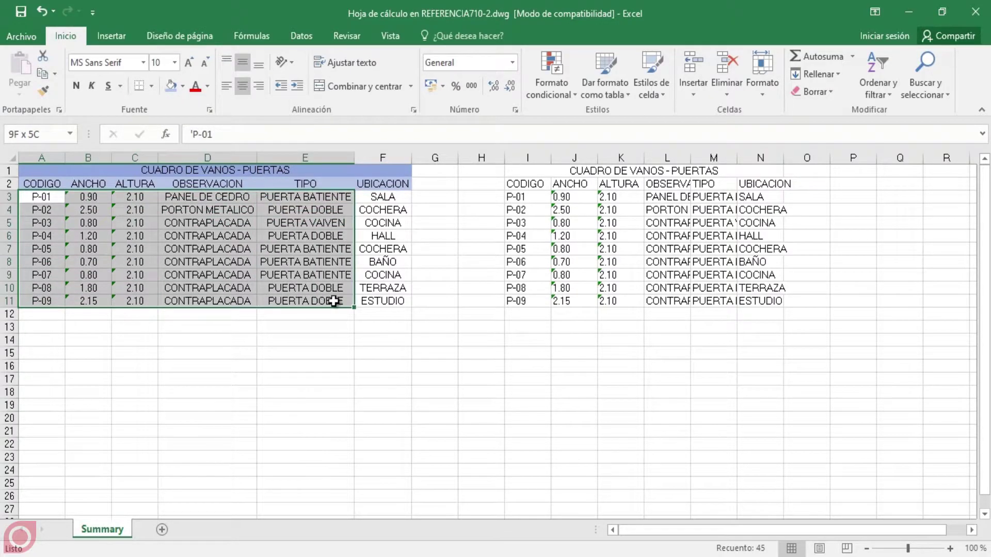
pyautogui.click(183, 86)
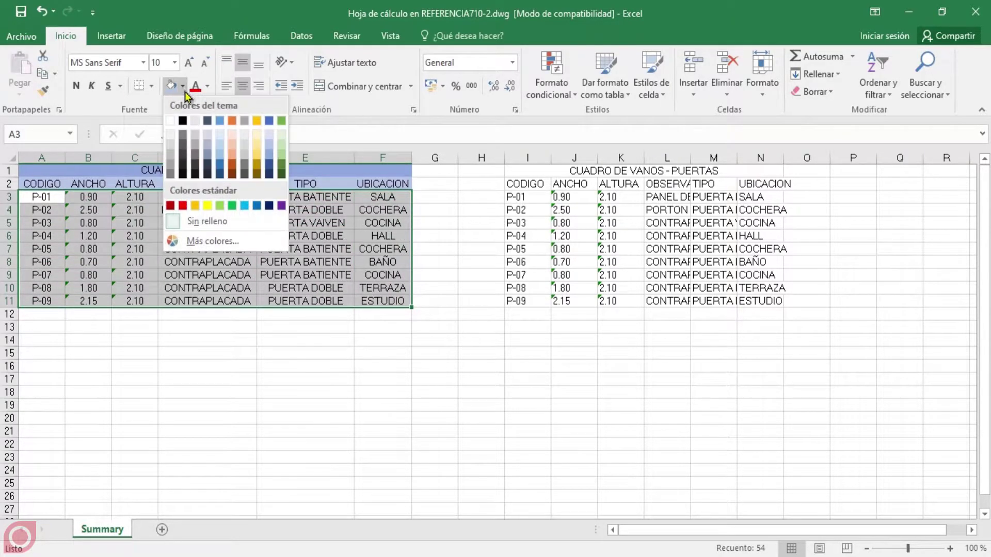
pyautogui.click(196, 131)
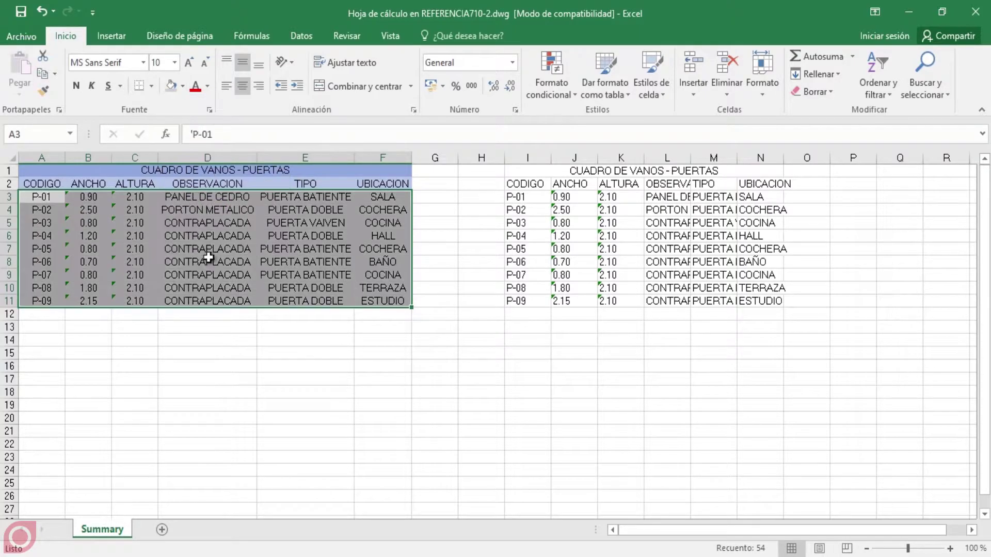
pyautogui.click(208, 261)
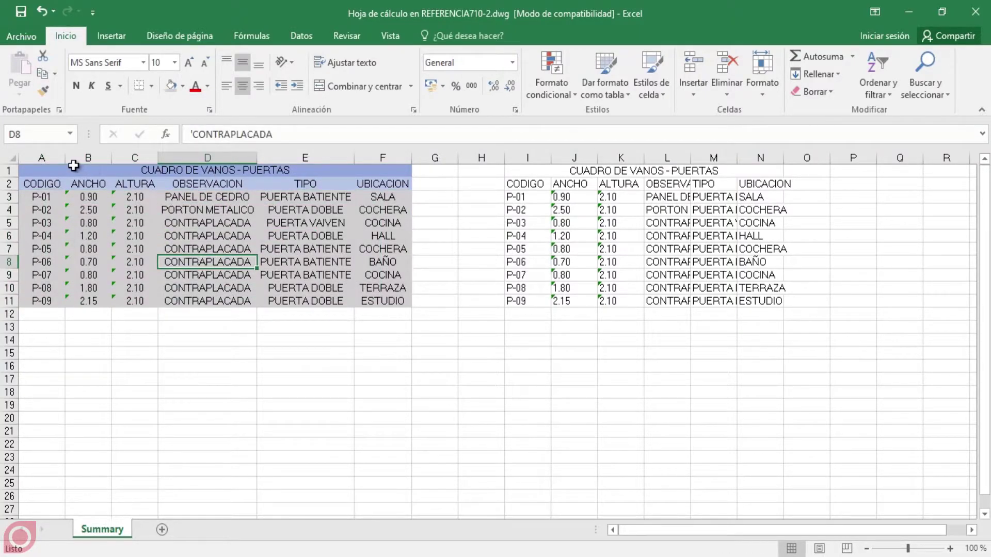
pyautogui.moveTo(52, 172)
pyautogui.mouseDown()
pyautogui.moveTo(309, 285)
pyautogui.moveTo(309, 301)
pyautogui.mouseUp()
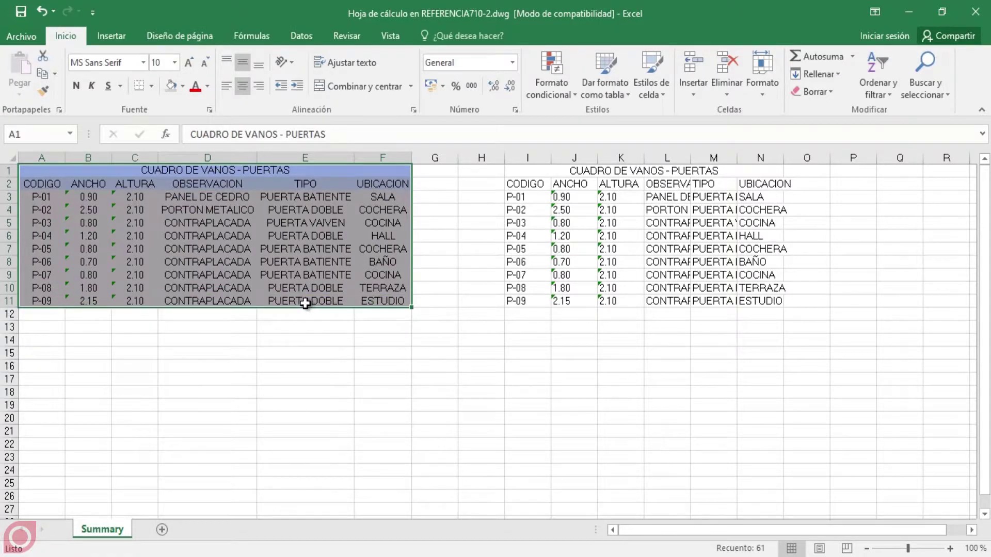
# Put All Borders on the door table and set its font to Calibri size 8.
pyautogui.click(151, 85)
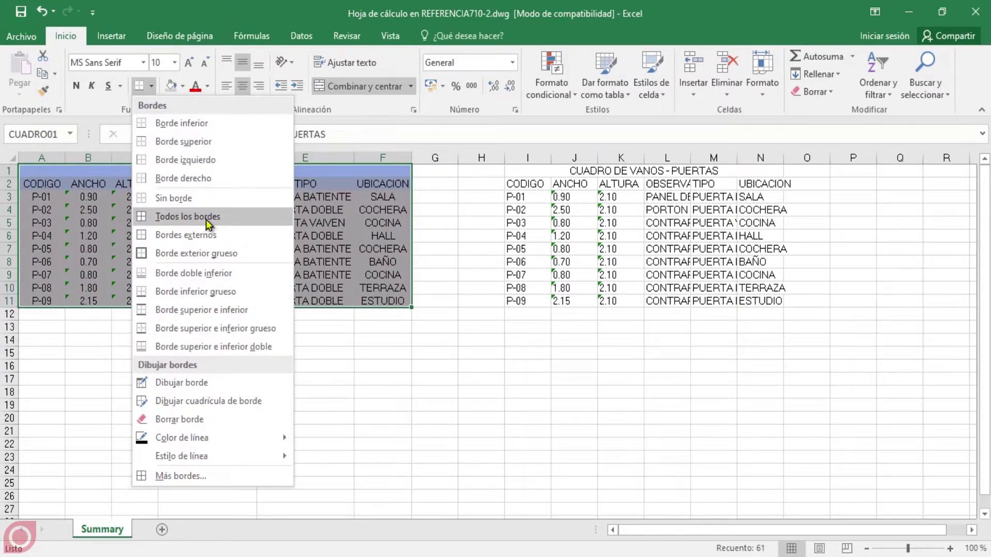
pyautogui.click(206, 218)
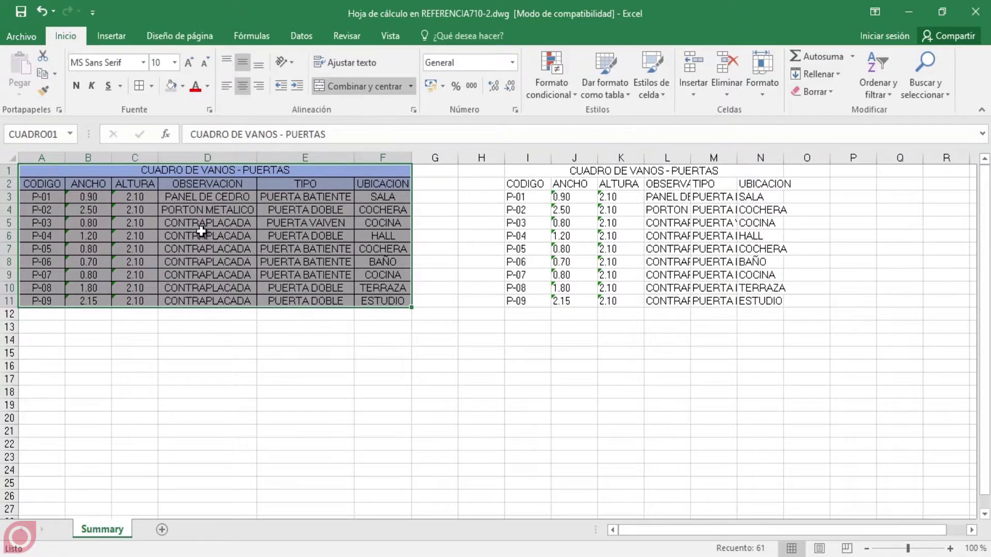
pyautogui.click(143, 63)
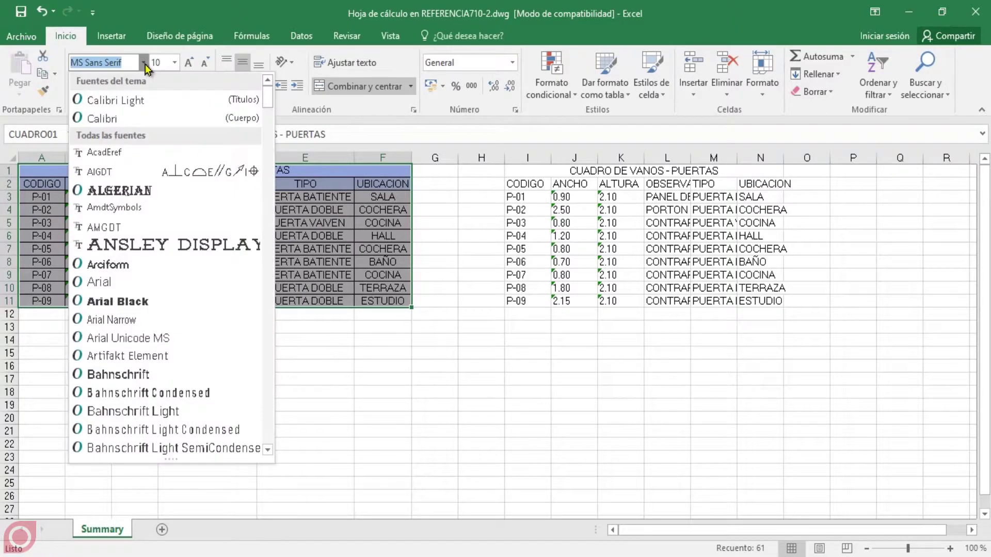
pyautogui.click(141, 121)
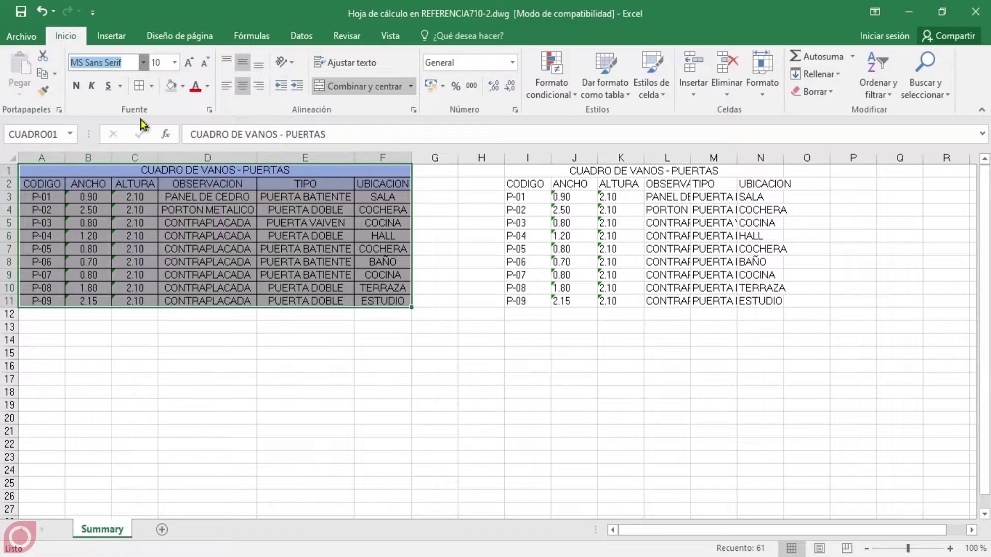
pyautogui.write('Calibri')
pyautogui.click(175, 70)
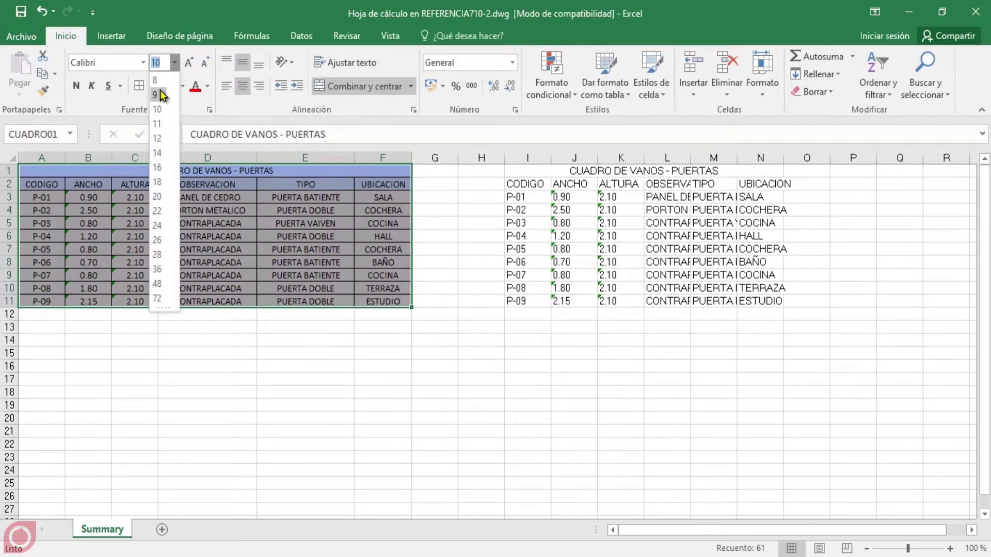
pyautogui.click(157, 81)
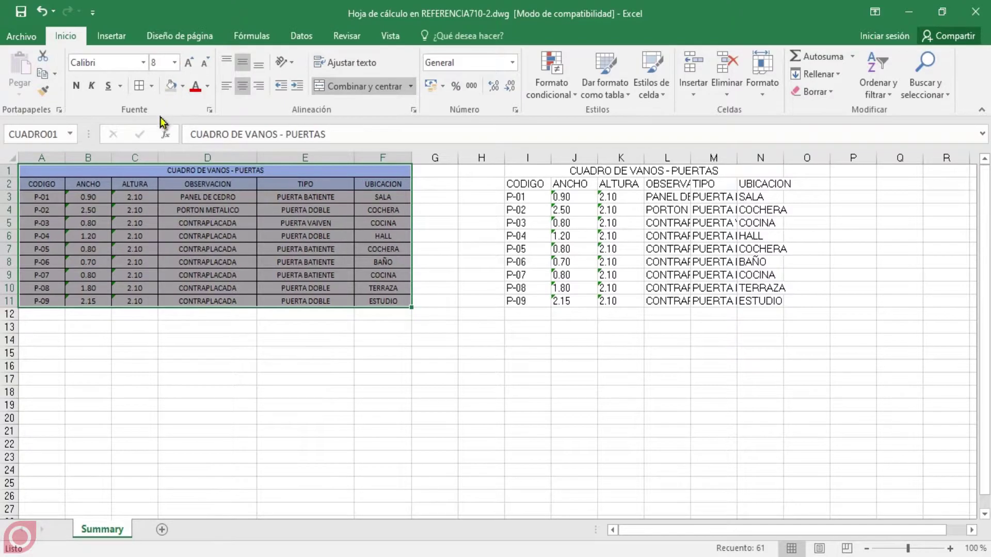
# Update the embedded table in the drawing and go back to AutoCAD.
pyautogui.click(192, 239)
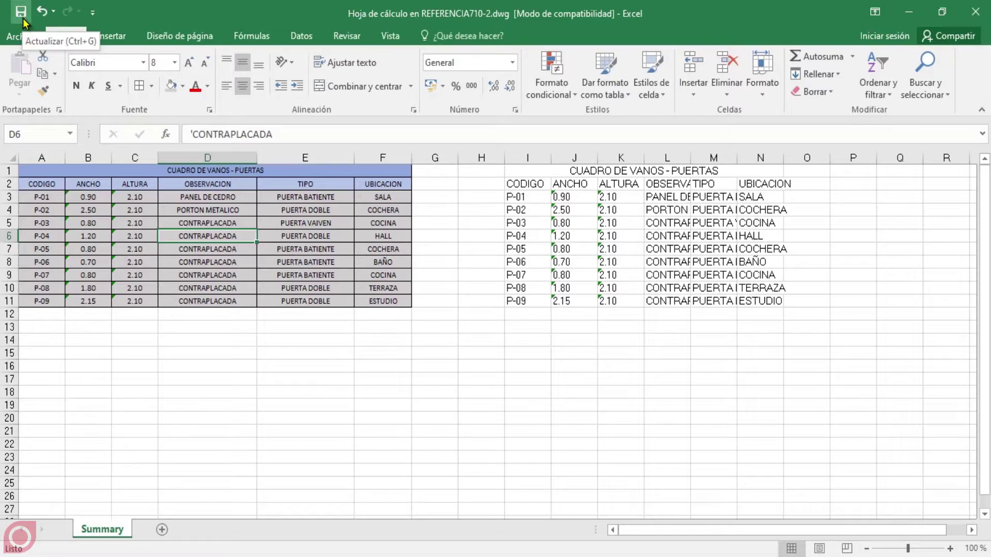
pyautogui.click(21, 13)
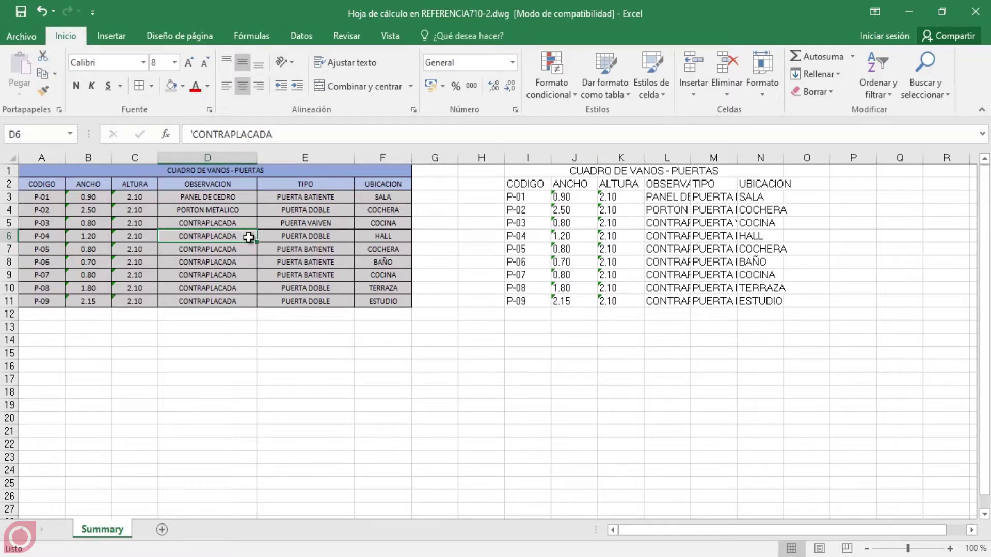
pyautogui.hotkey('alt', 'Tab')
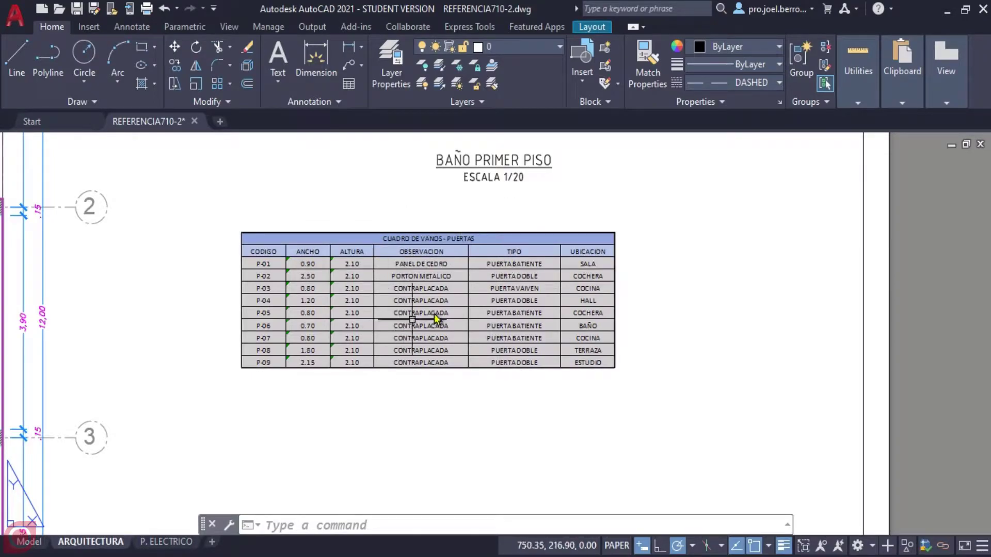
# Pan to the door table and window-select it so its grips appear.
pyautogui.moveTo(510, 288); pyautogui.dragTo(426, 243, button='middle')
pyautogui.click(579, 263)
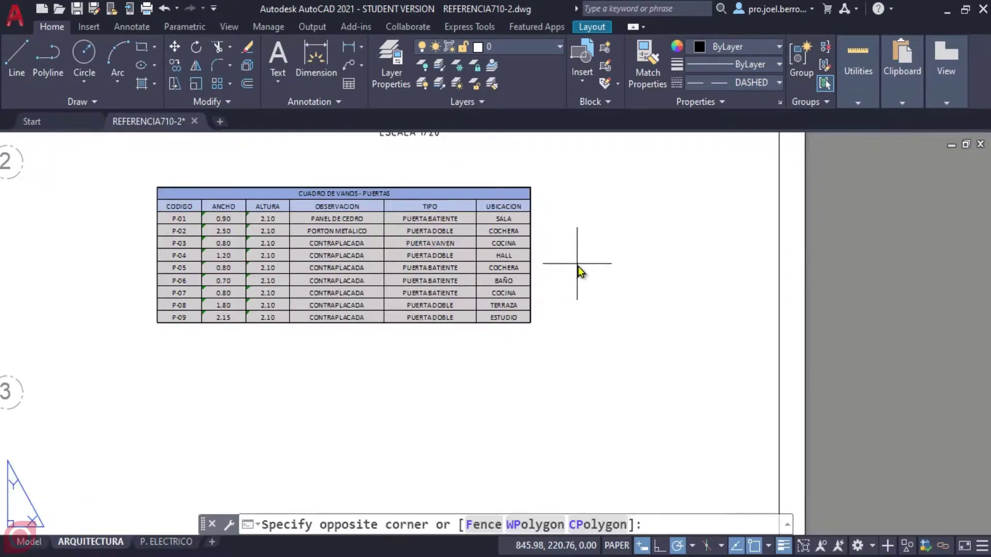
pyautogui.click(495, 357)
pyautogui.scroll(-2, 466, 336)
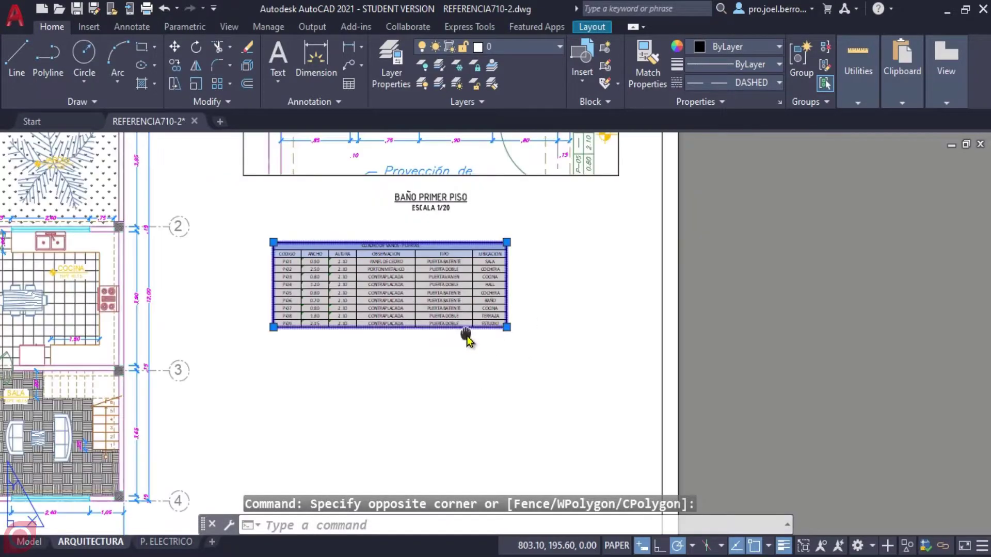
pyautogui.moveTo(466, 336); pyautogui.dragTo(469, 323, button='middle')
pyautogui.click(537, 275)
# Stretch the table's bottom-right grip outward, cancel with Esc, and pan up to the title block.
pyautogui.click(484, 319)
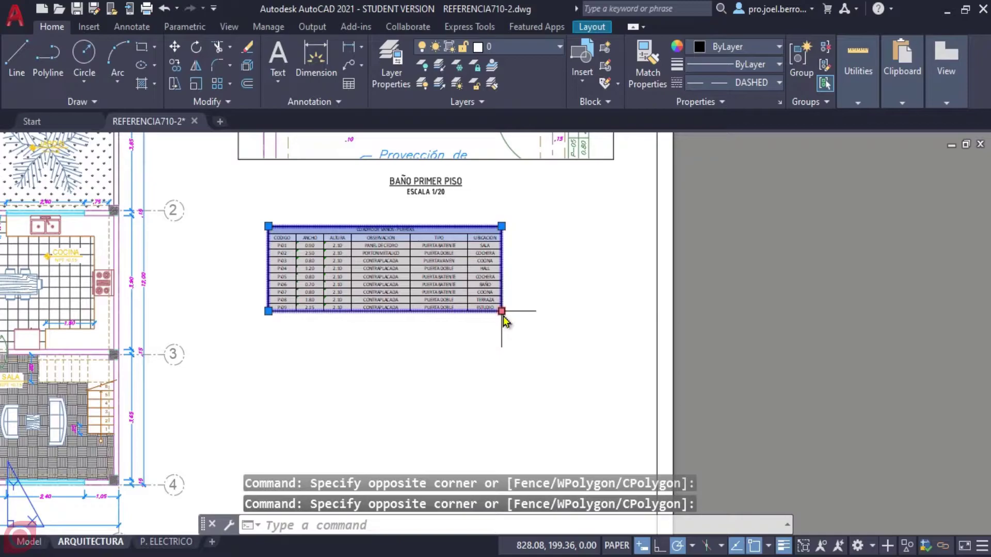
pyautogui.click(501, 311)
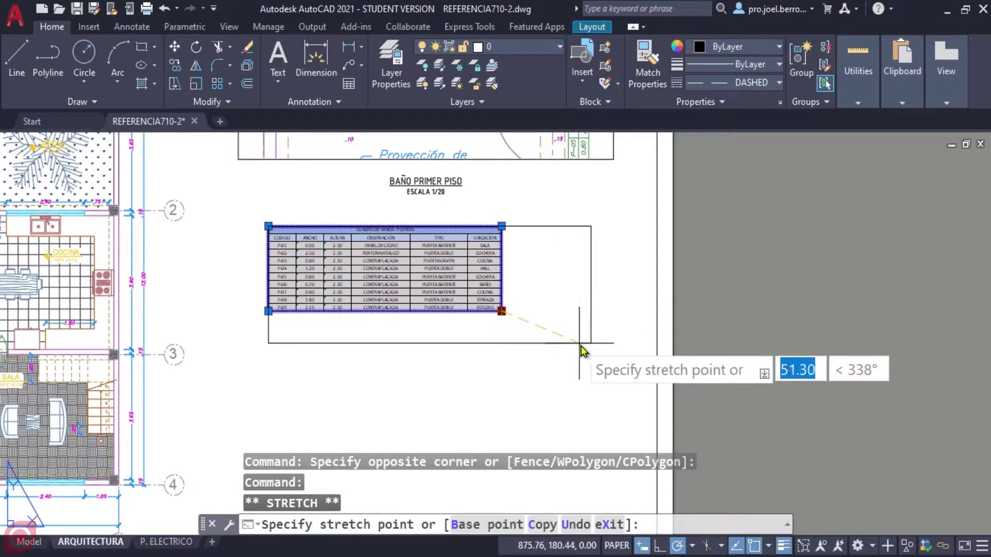
pyautogui.click(610, 356)
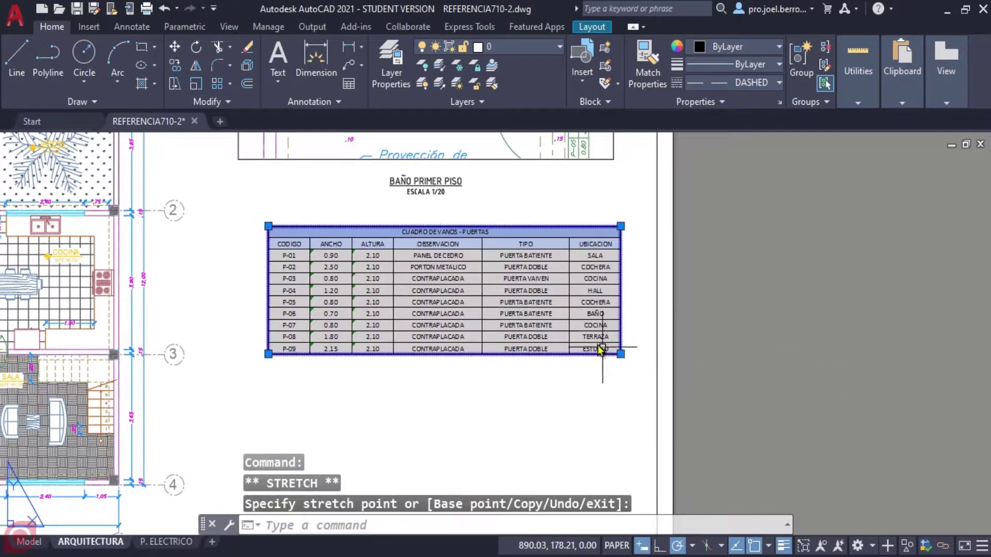
pyautogui.moveTo(534, 297); pyautogui.dragTo(556, 297, button='middle')
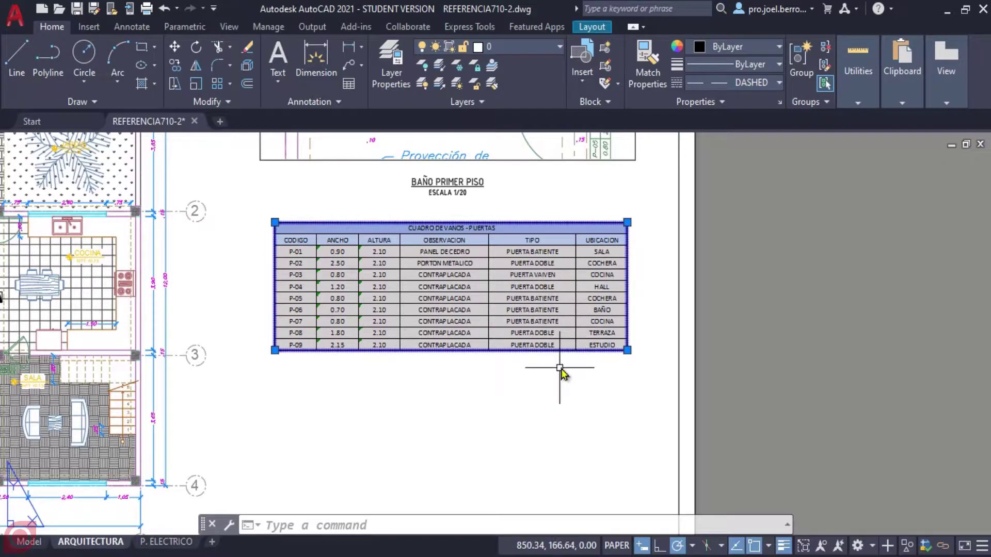
pyautogui.press('Escape')
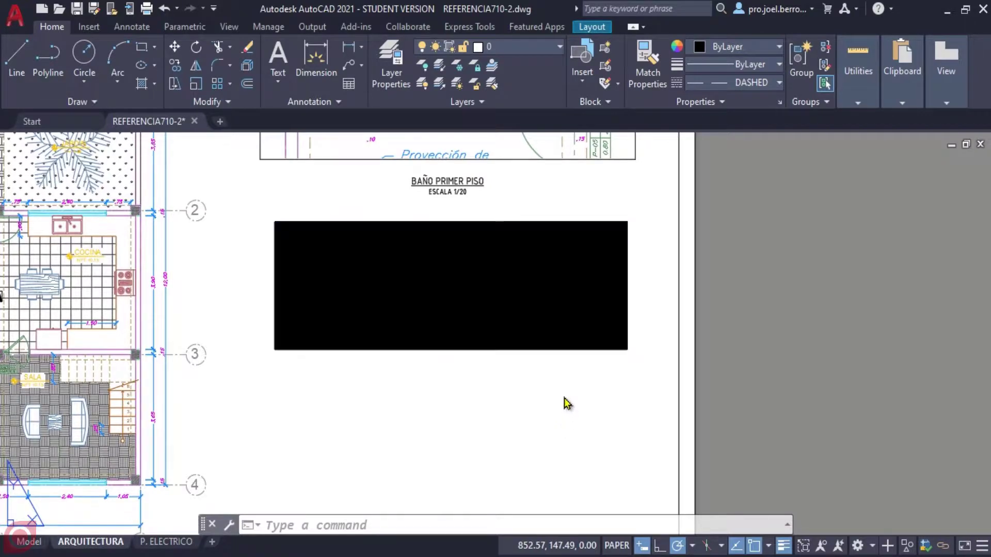
pyautogui.moveTo(566, 403); pyautogui.dragTo(568, 336, button='middle')
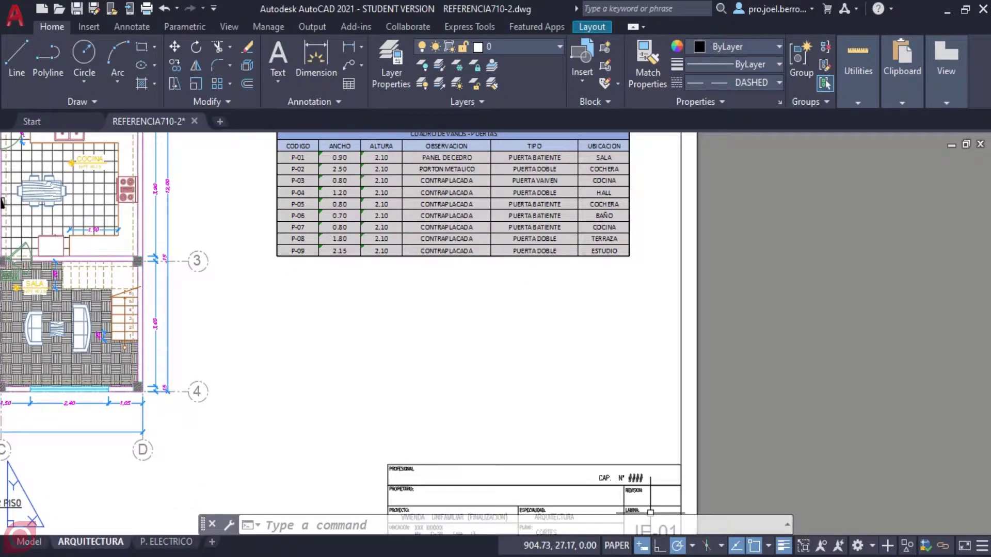
# Close the embedded worksheet window, reached via the DATOS PUERTAS taskbar item, returning to the drawing.
pyautogui.click(632, 496)
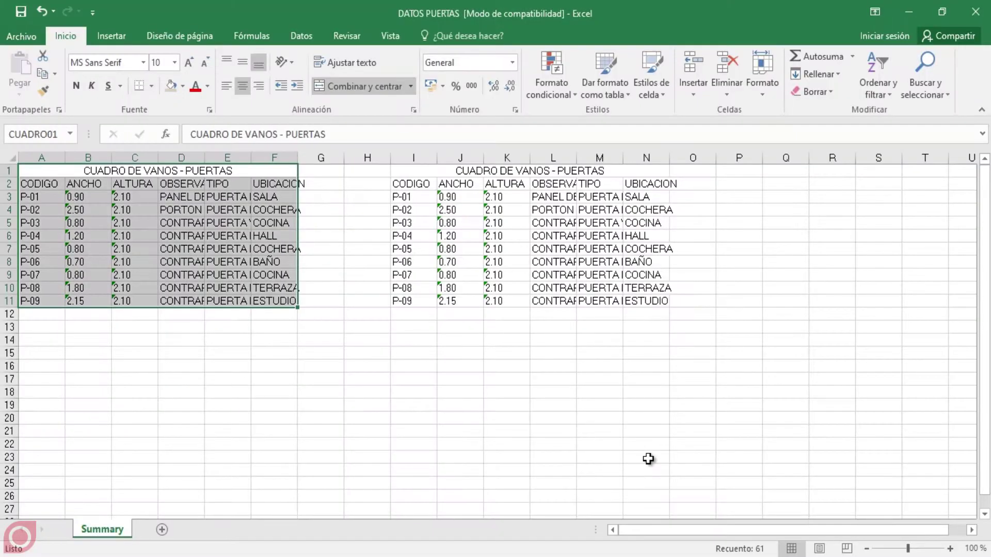
pyautogui.click(975, 11)
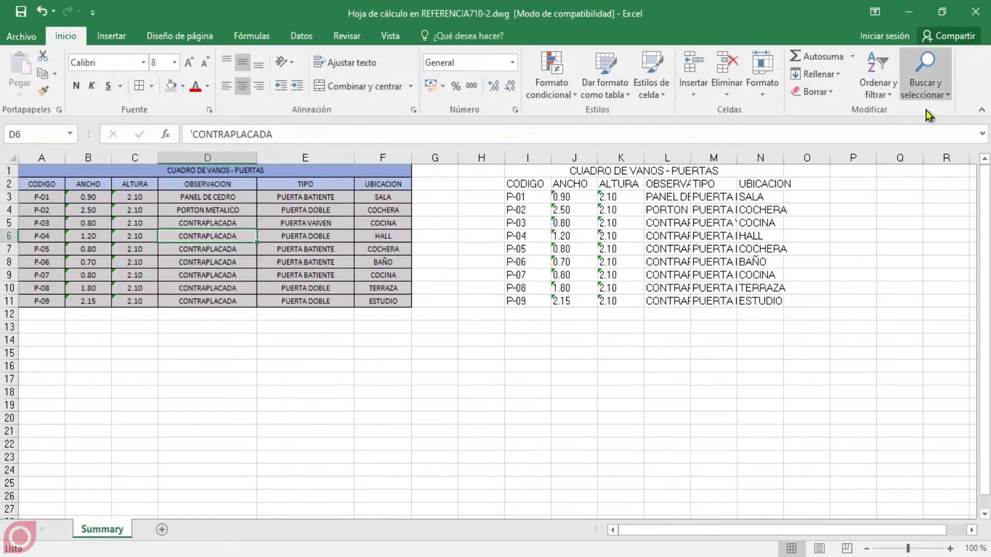
pyautogui.click(975, 11)
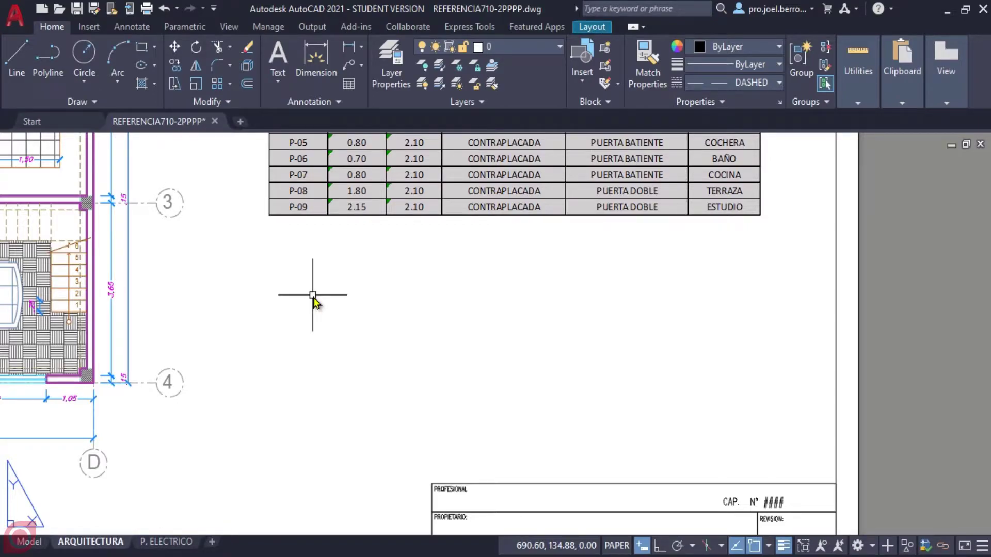
# Run the TABLE command to bring up the Insert Table dialog.
pyautogui.write('TA')
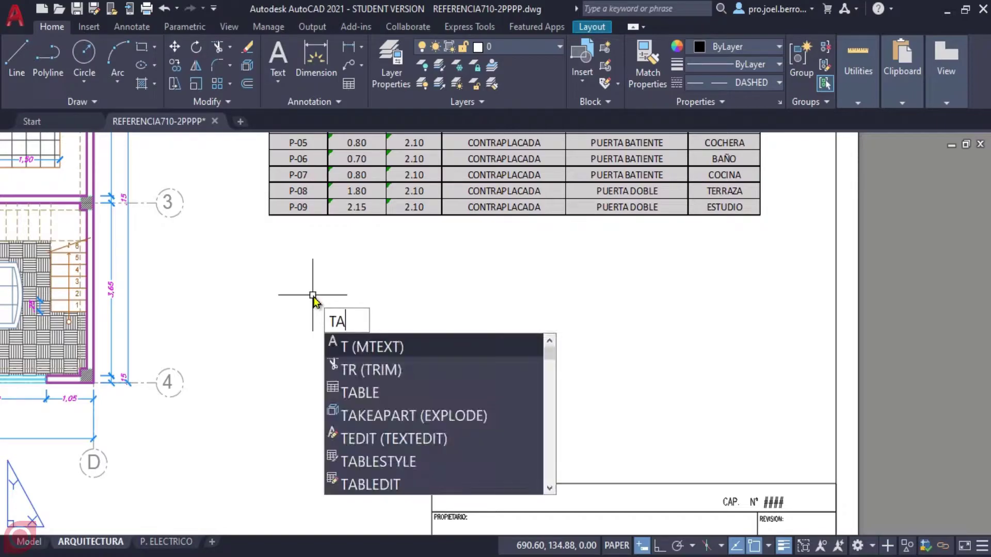
pyautogui.write('BLE')
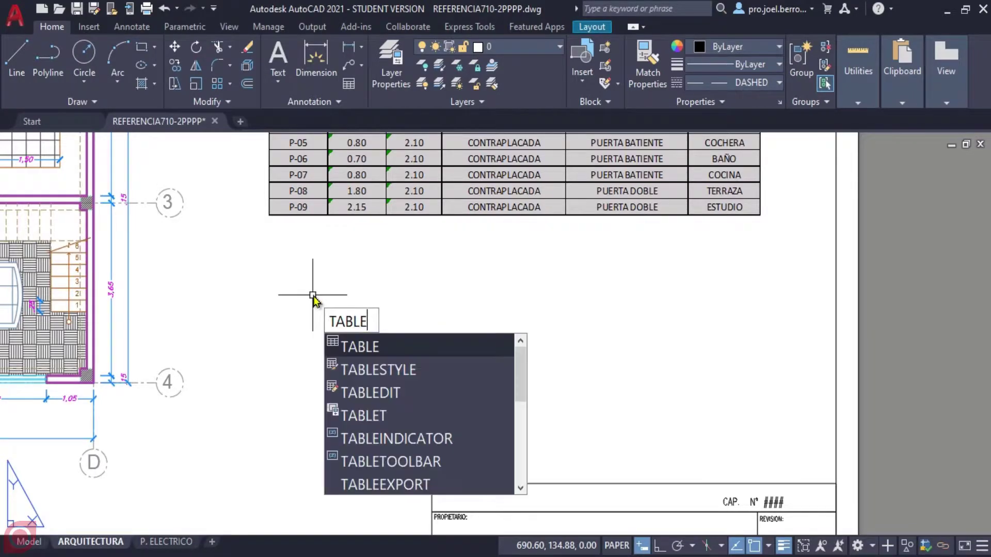
pyautogui.press('Return')
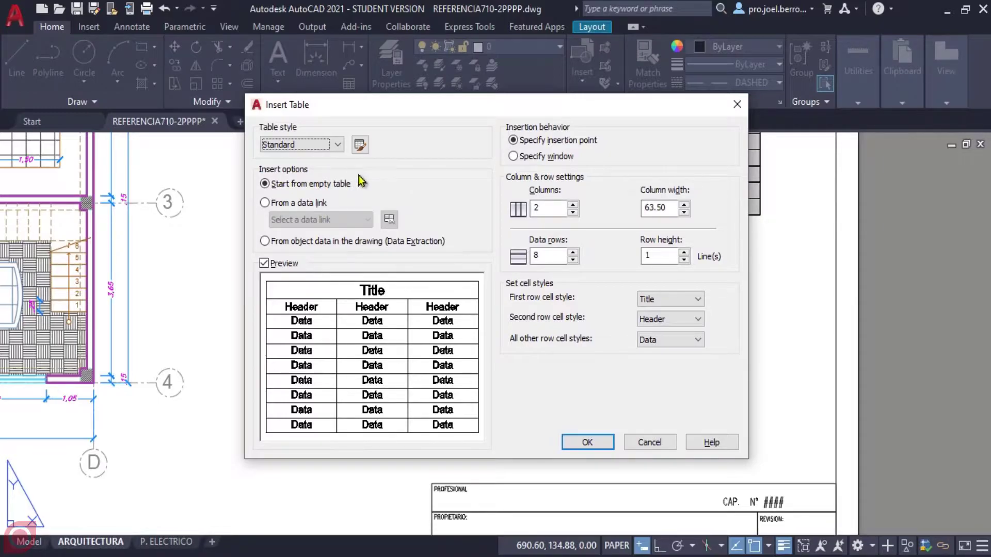
# From Insert Table's data link option, create a new Excel data link named DATOS PUERTAS.
pyautogui.click(270, 204)
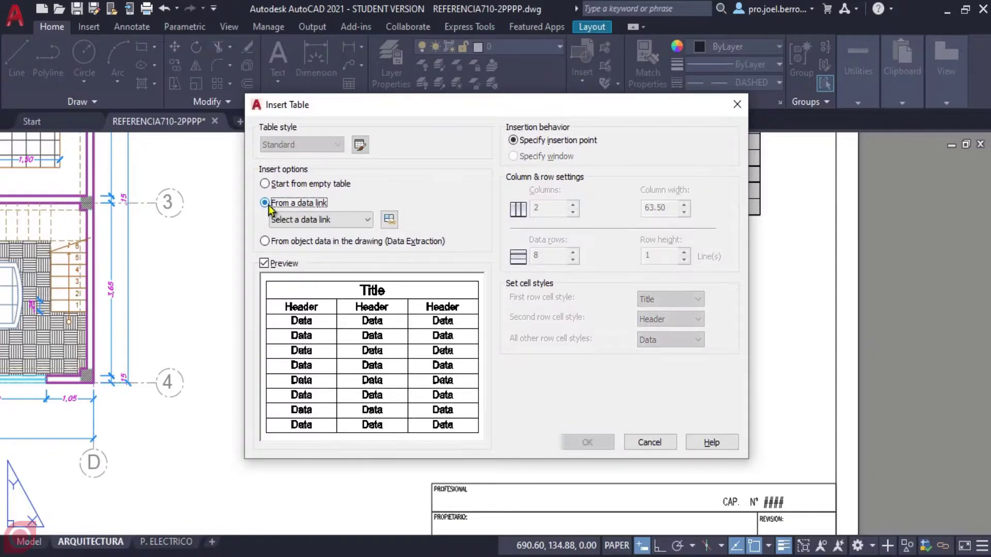
pyautogui.click(389, 220)
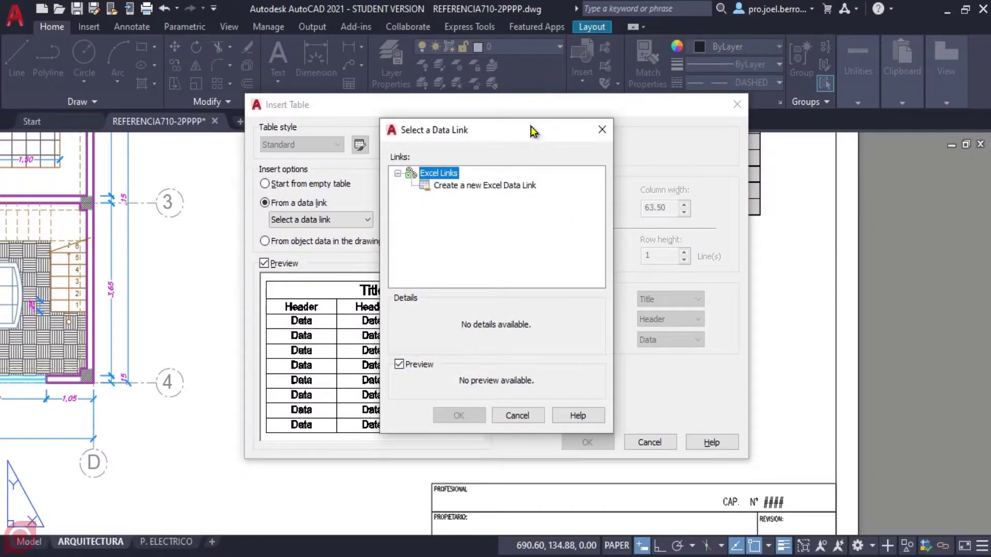
pyautogui.moveTo(533, 132); pyautogui.dragTo(539, 113)
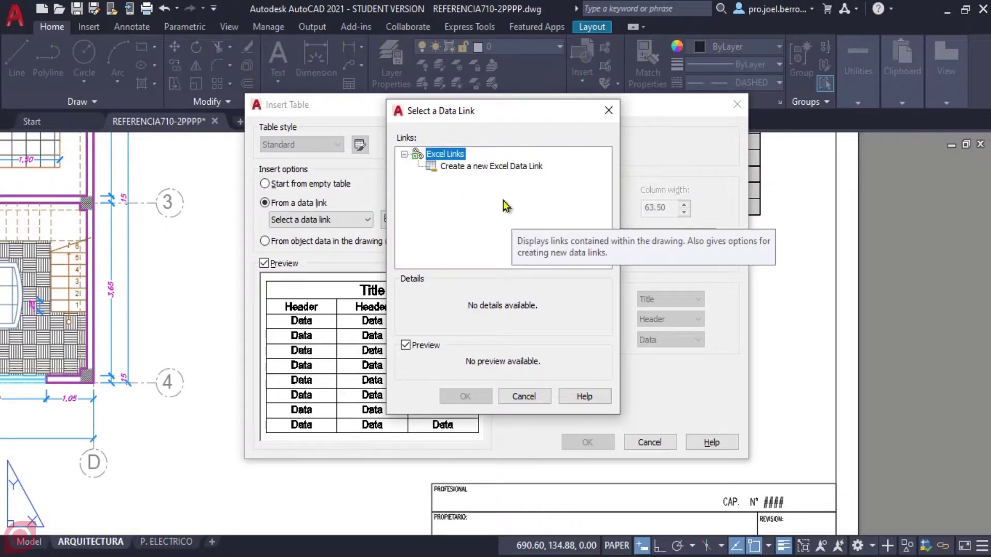
pyautogui.doubleClick(462, 173)
pyautogui.moveTo(481, 178); pyautogui.dragTo(484, 196)
pyautogui.write('DATOS PUERTAS')
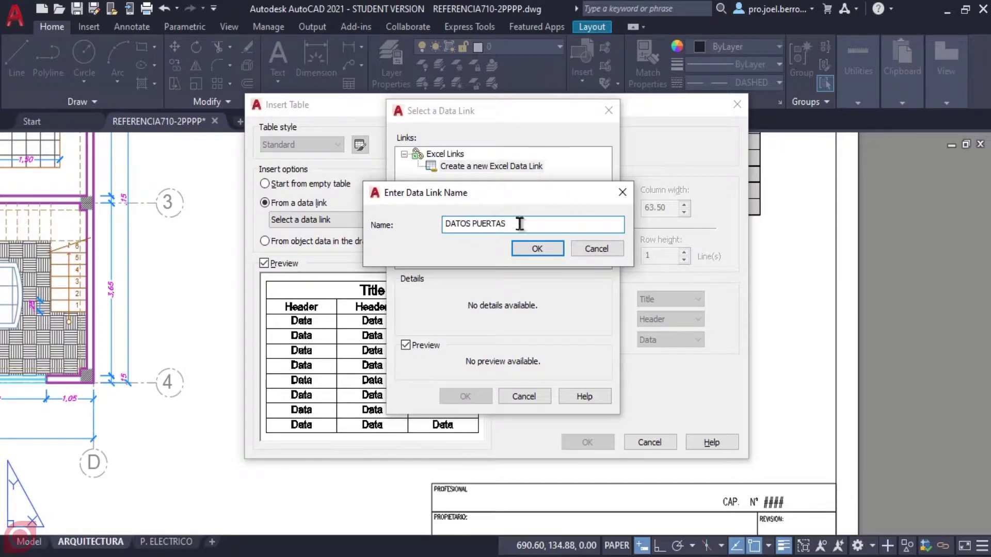
# Confirm the link name and select the DATOS PUERTAS workbook from the VIVIENDA UNIFAMILIAR folder.
pyautogui.click(538, 249)
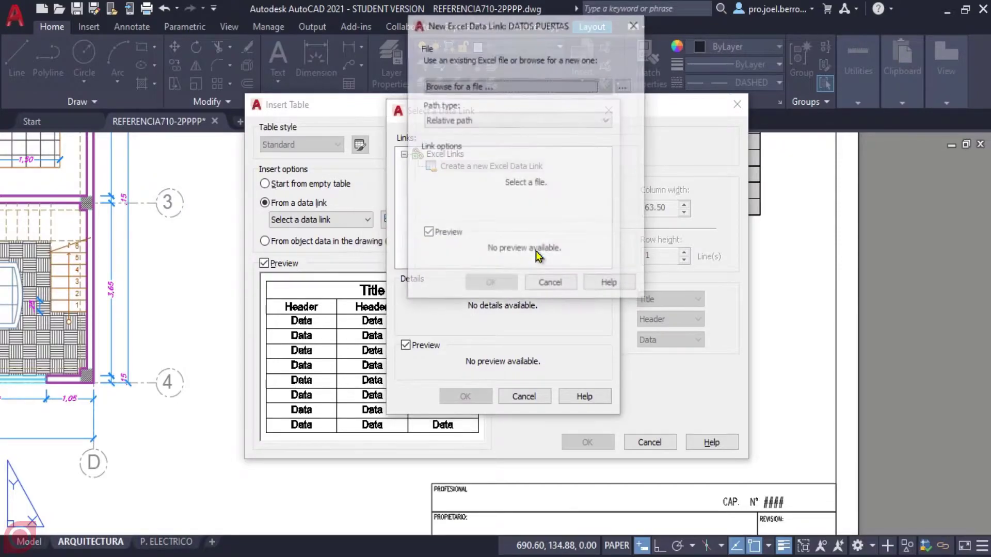
pyautogui.moveTo(567, 21); pyautogui.dragTo(518, 106)
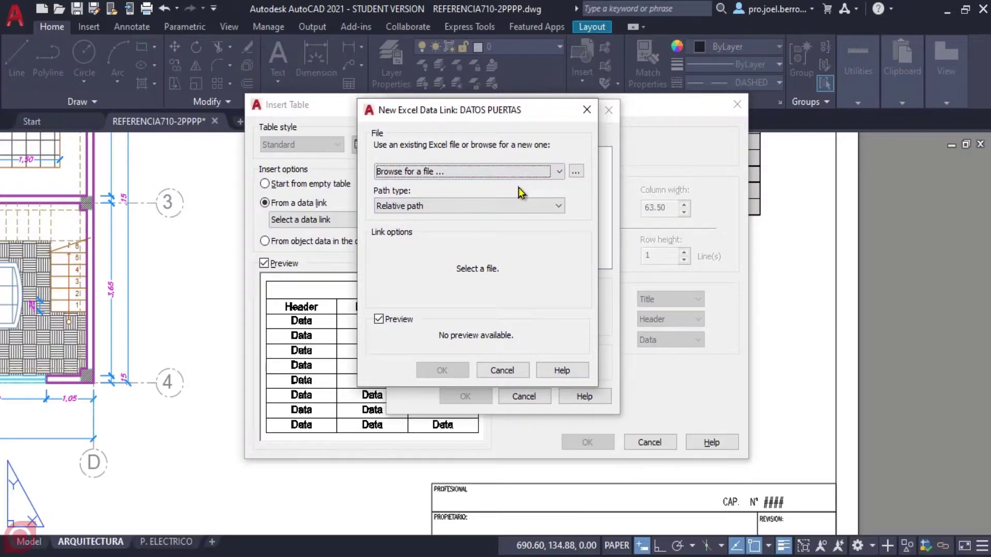
pyautogui.click(575, 171)
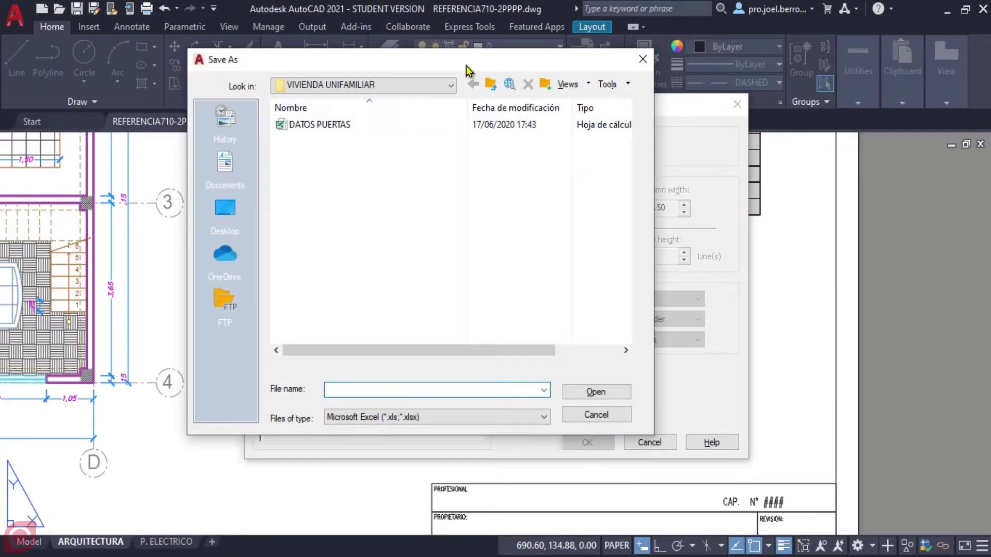
pyautogui.moveTo(466, 67); pyautogui.dragTo(475, 79)
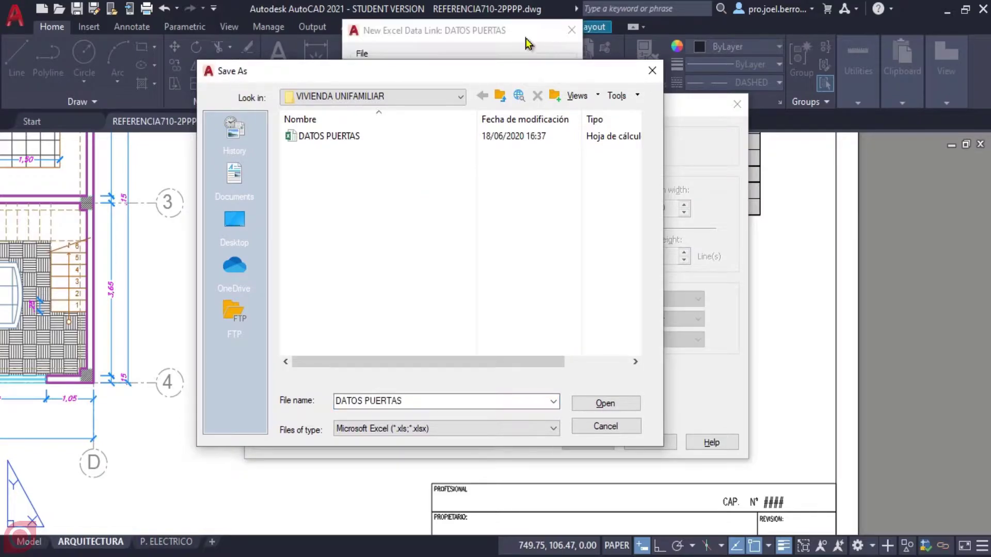
pyautogui.click(342, 140)
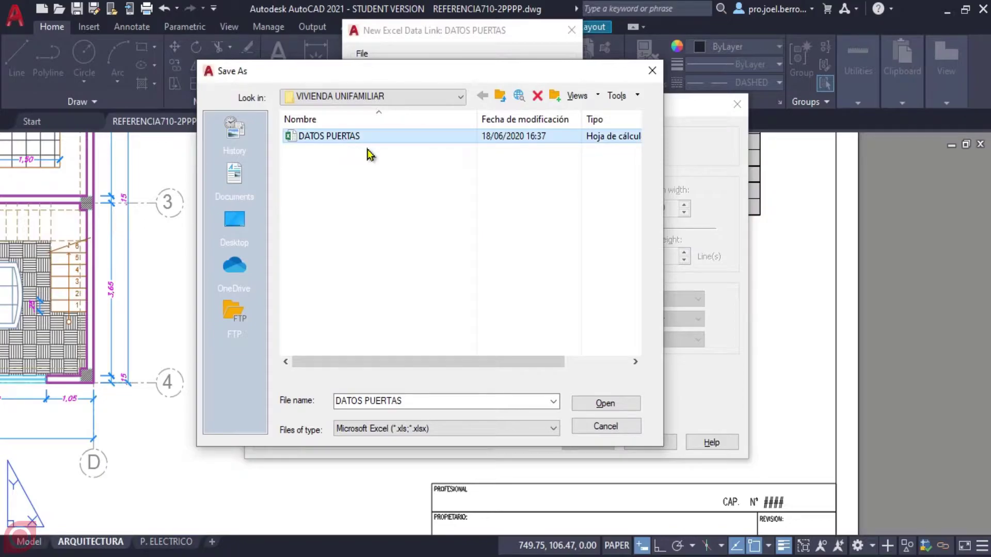
pyautogui.click(618, 406)
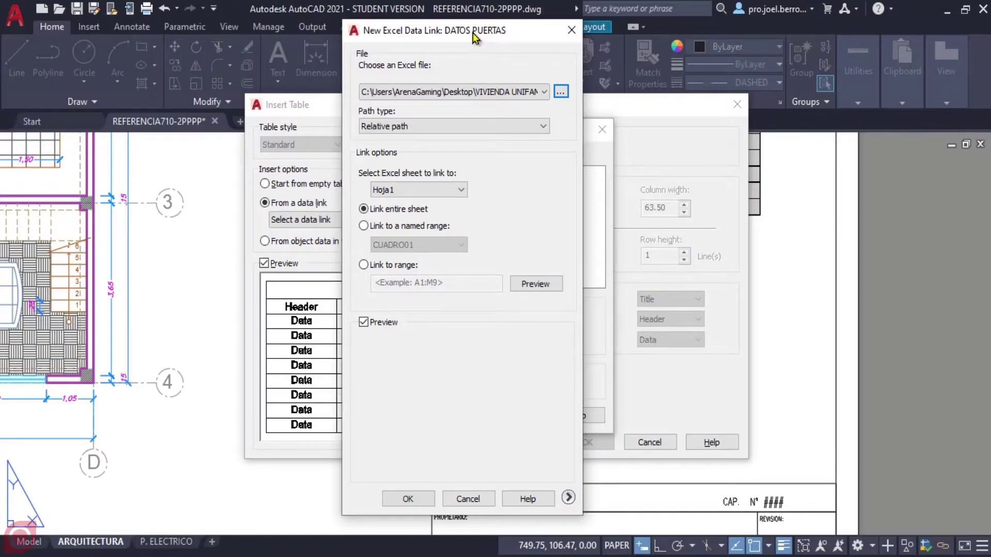
pyautogui.moveTo(481, 37)
pyautogui.mouseDown()
pyautogui.moveTo(452, 29)
pyautogui.moveTo(521, 13)
pyautogui.mouseUp()
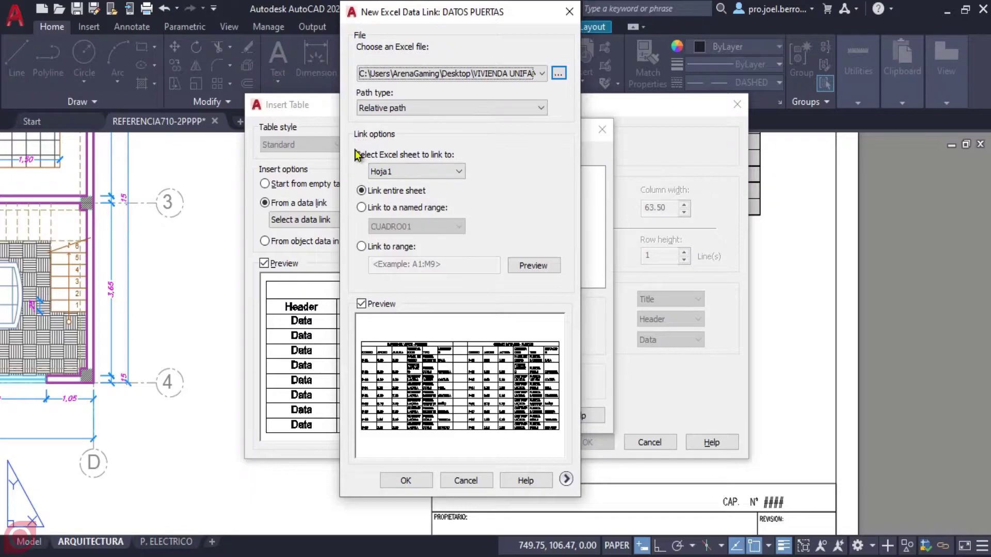
pyautogui.click(421, 172)
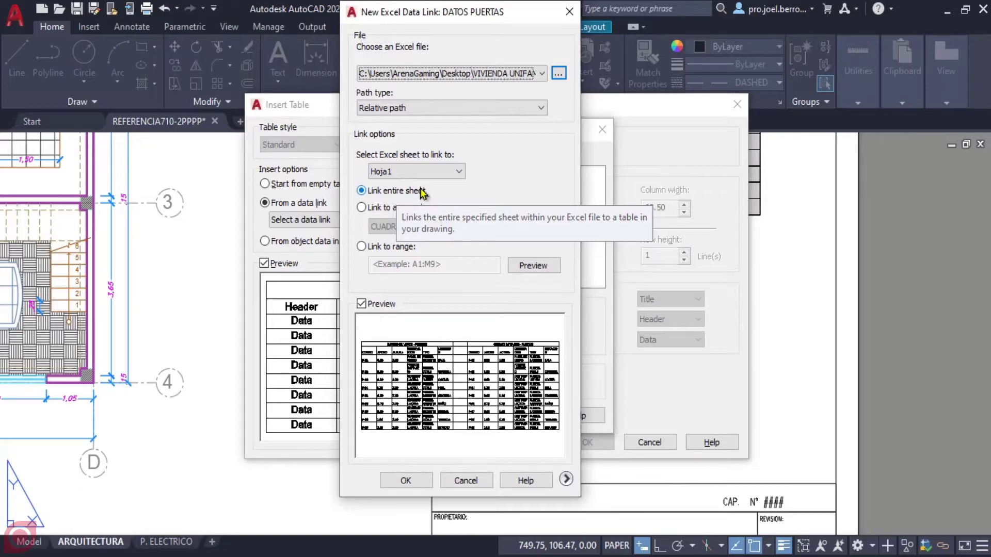
pyautogui.click(455, 177)
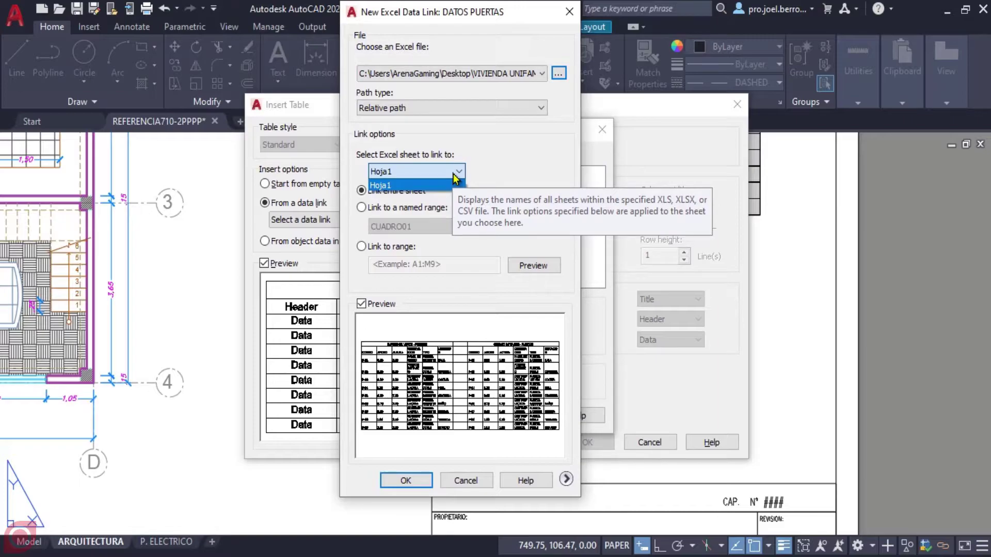
pyautogui.click(455, 178)
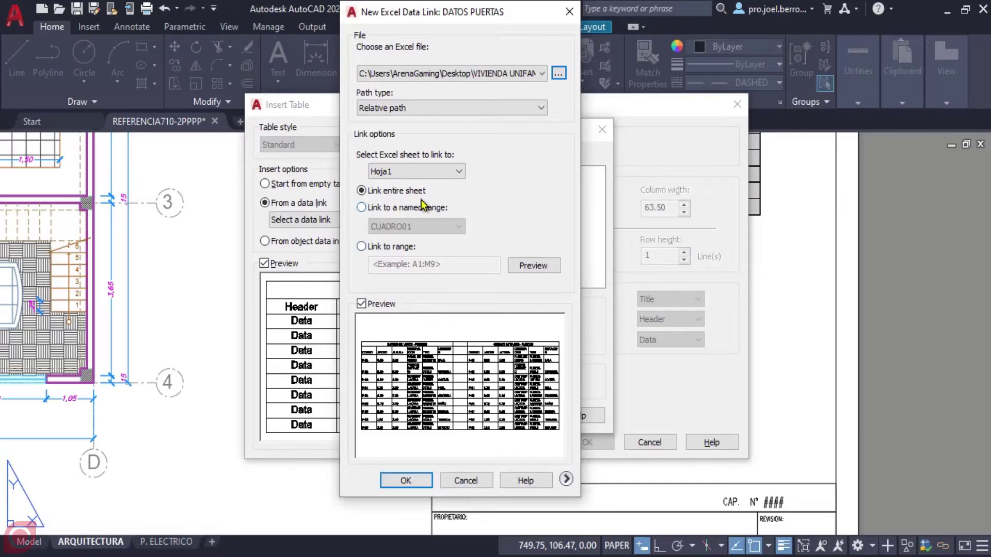
# Link to the named range CUADRO01 and expand the More Options panel.
pyautogui.click(364, 212)
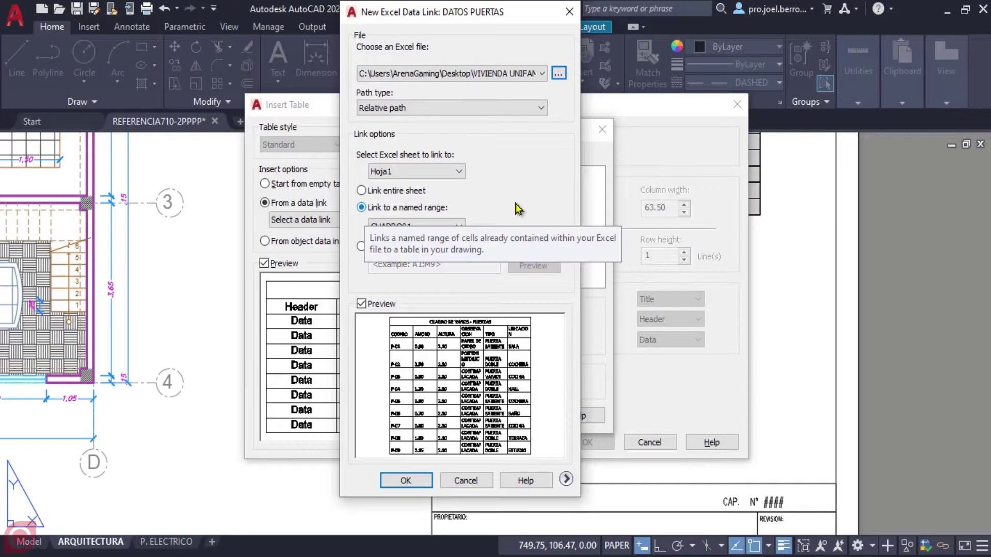
pyautogui.click(456, 228)
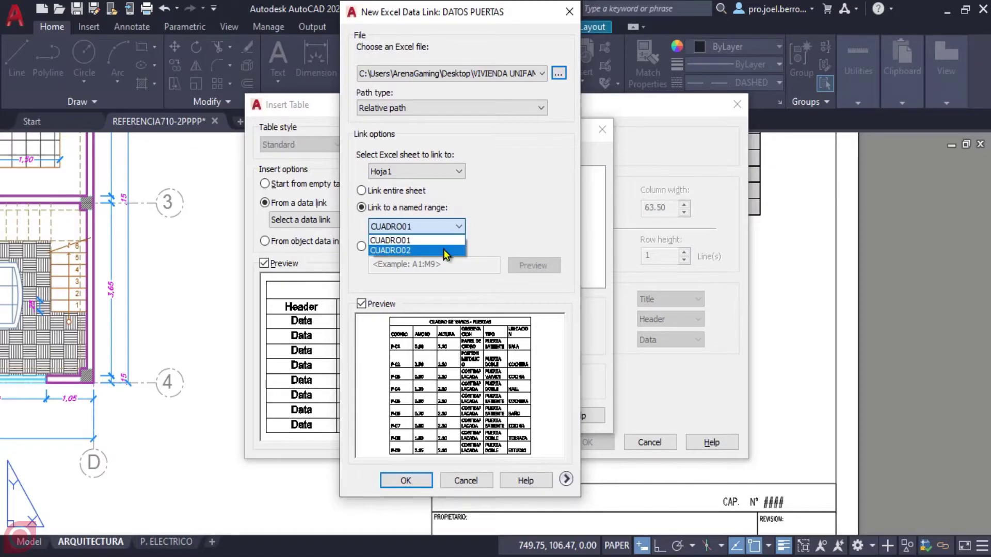
pyautogui.click(407, 240)
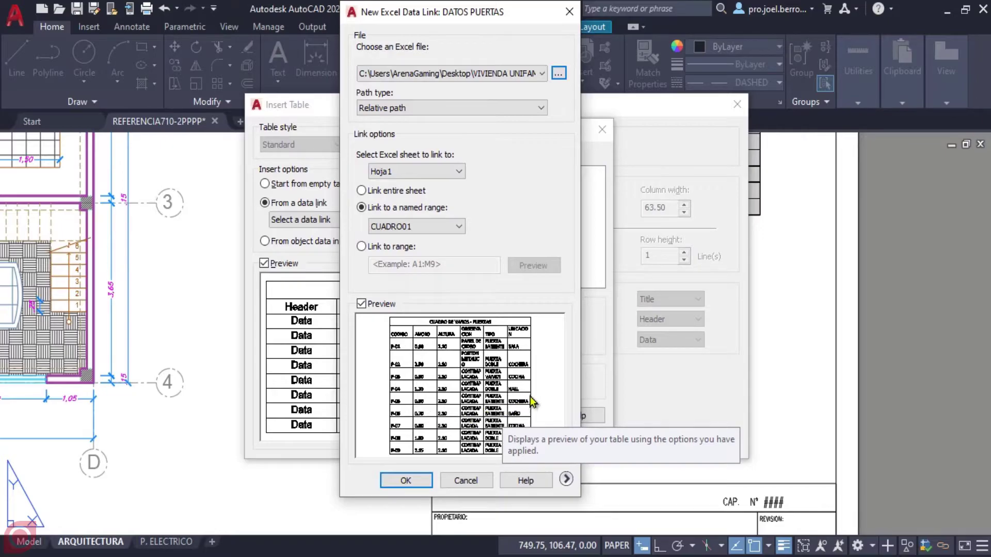
pyautogui.click(566, 480)
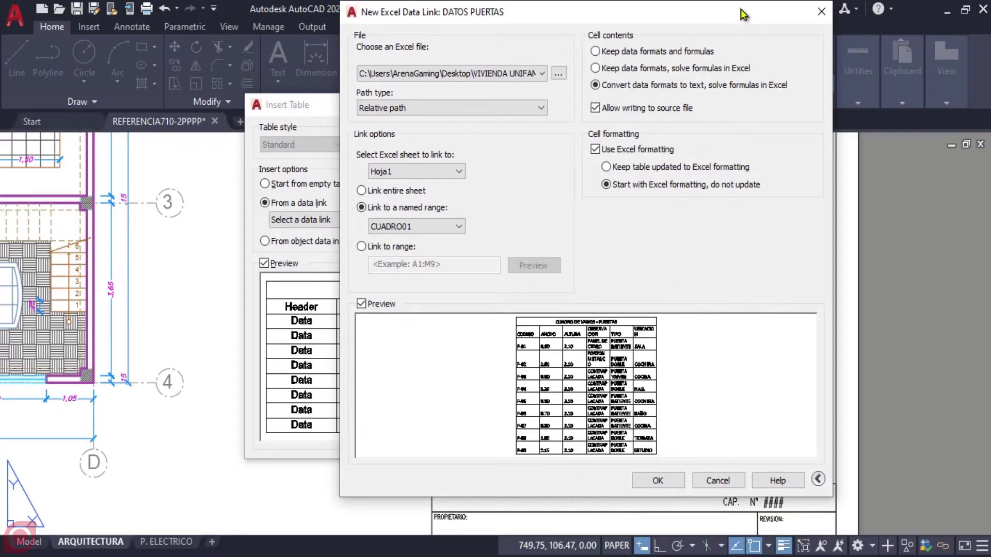
# Keep the table updated to Excel formatting and save the DATOS PUERTAS link.
pyautogui.moveTo(740, 14); pyautogui.dragTo(691, 15)
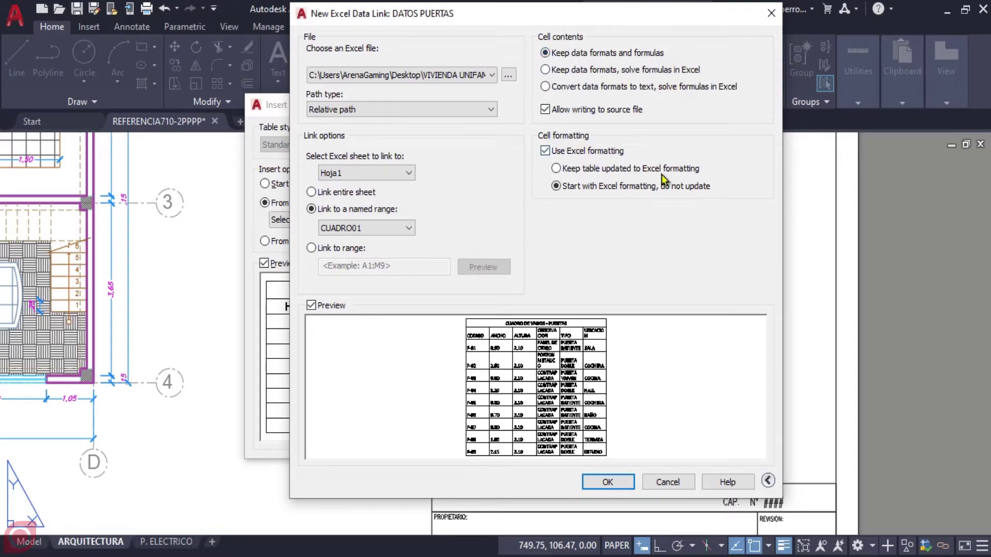
pyautogui.click(557, 169)
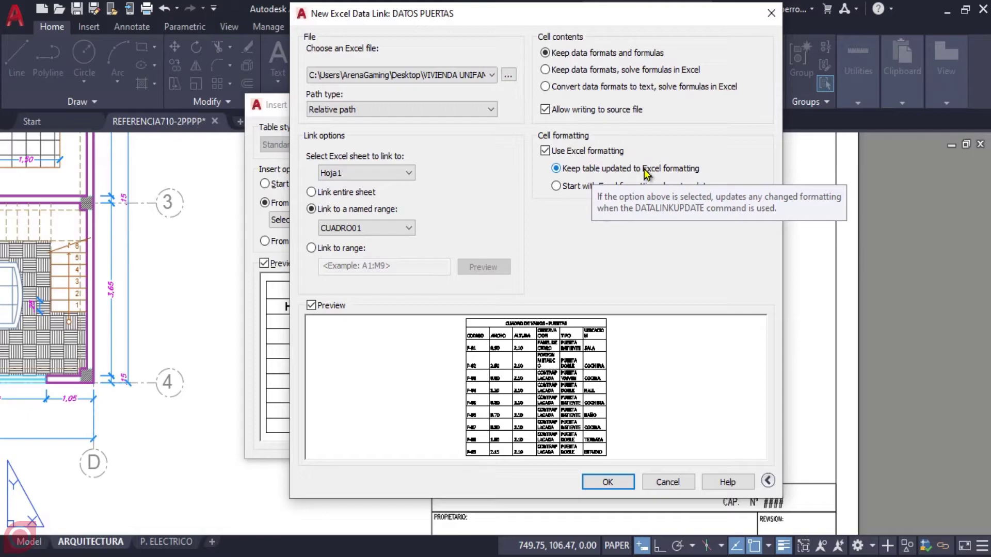
pyautogui.click(605, 481)
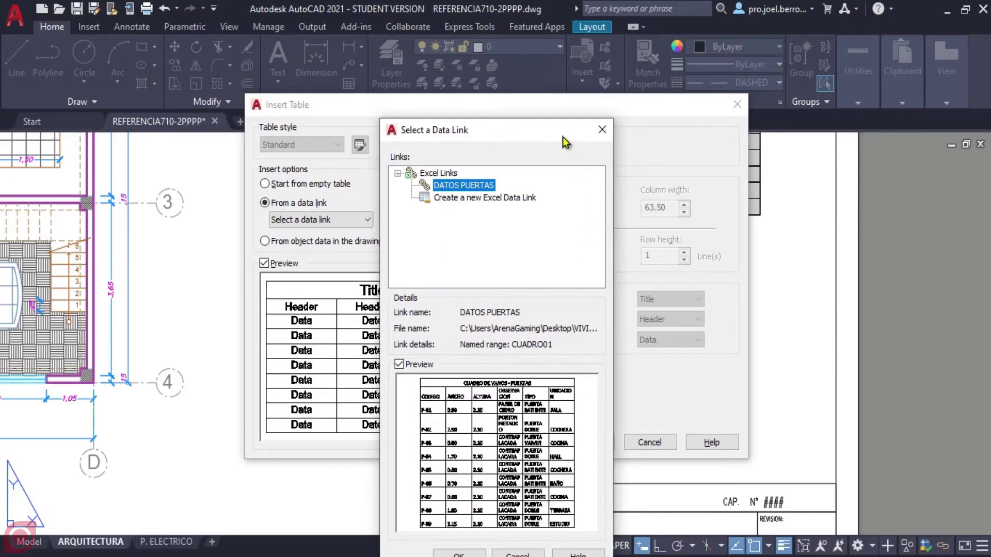
# Use DATOS PUERTAS as the table source and accept the Insert Table settings.
pyautogui.moveTo(552, 137); pyautogui.dragTo(553, 37)
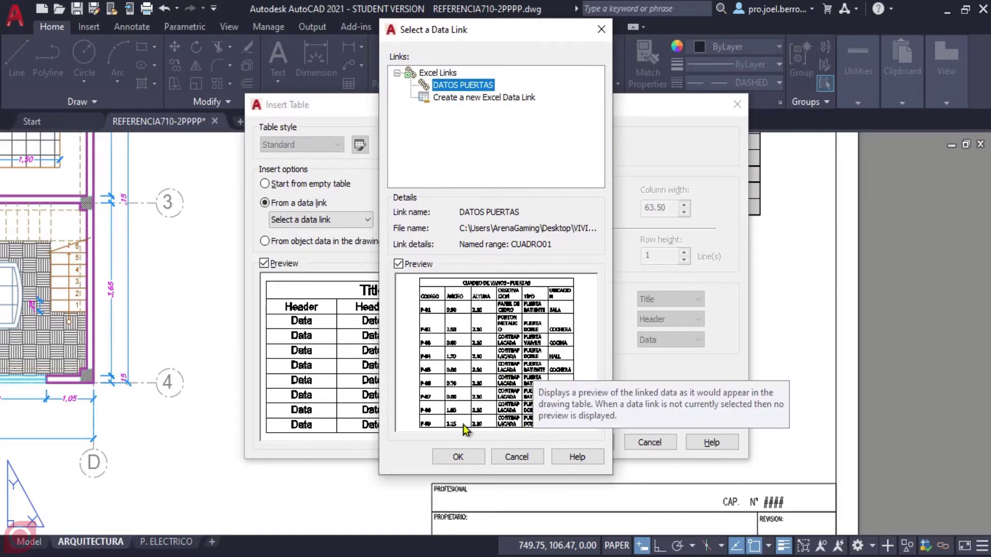
pyautogui.click(458, 456)
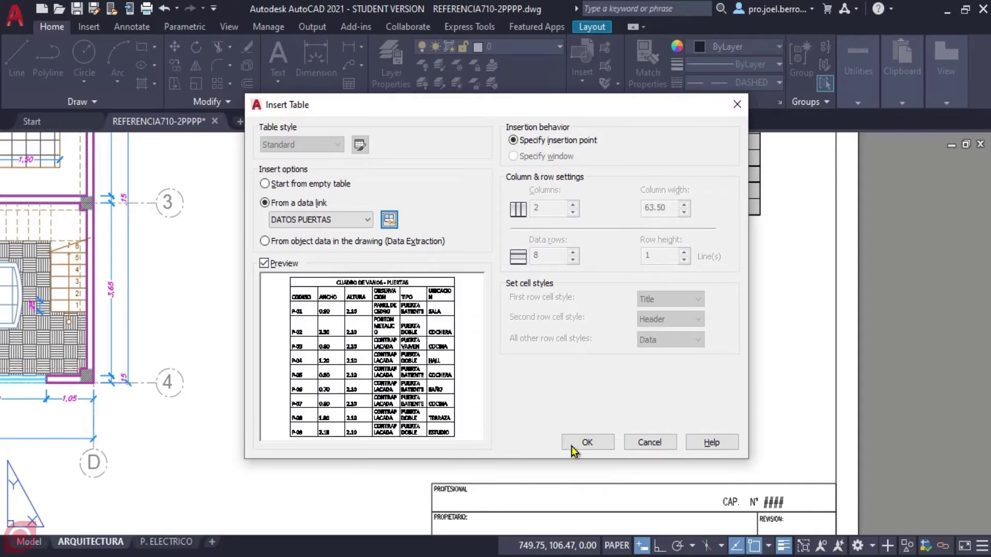
pyautogui.click(587, 443)
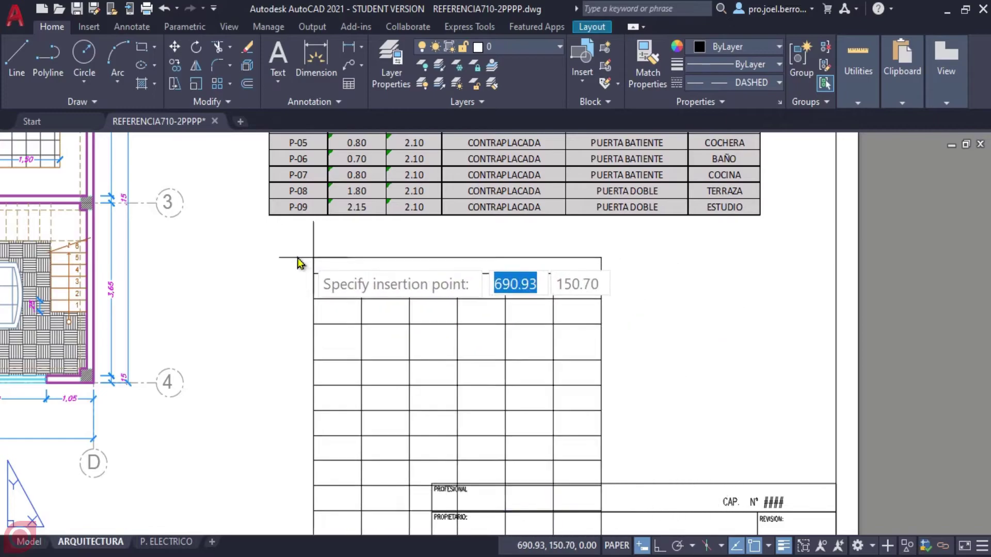
# Place the linked table below the existing schedule and stretch it wider.
pyautogui.click(267, 249)
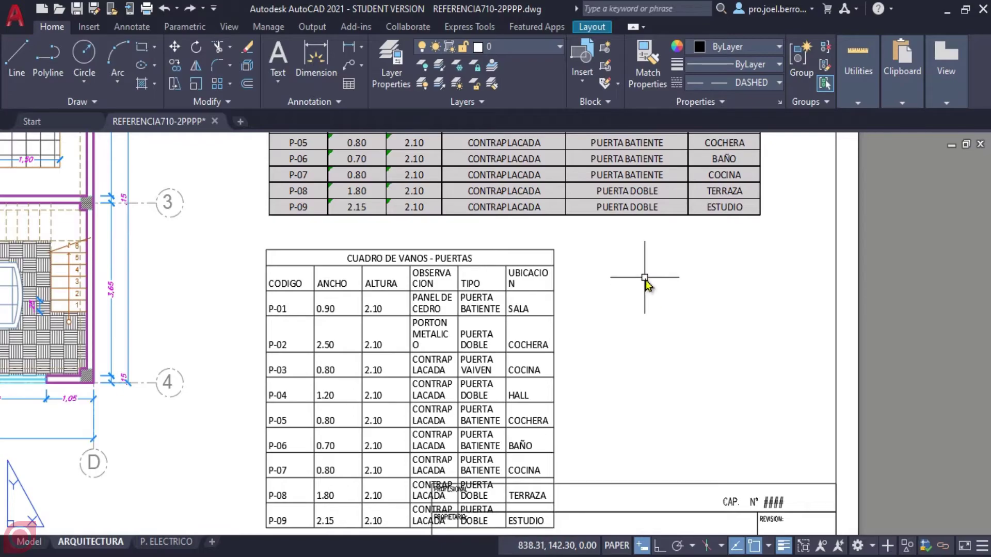
pyautogui.click(644, 277)
pyautogui.click(488, 331)
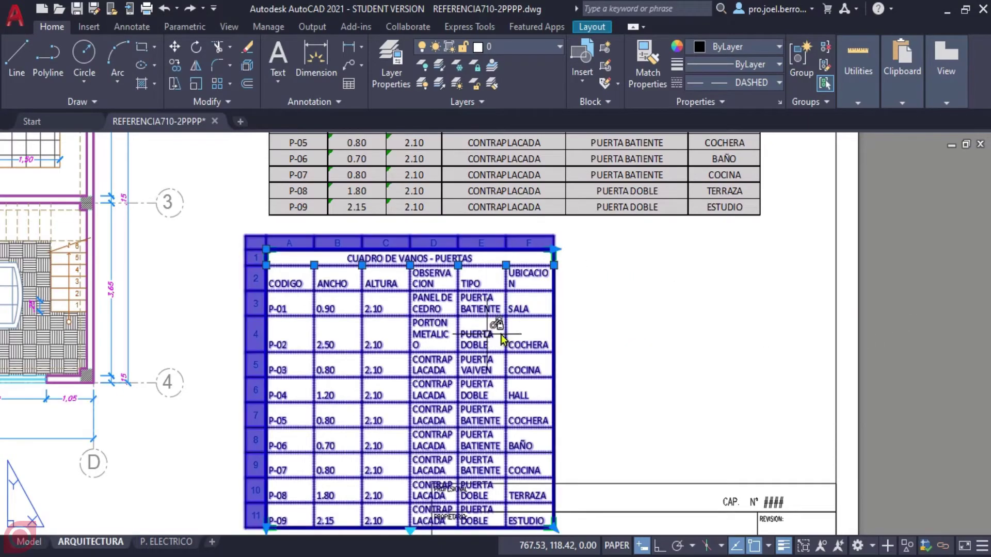
pyautogui.click(555, 249)
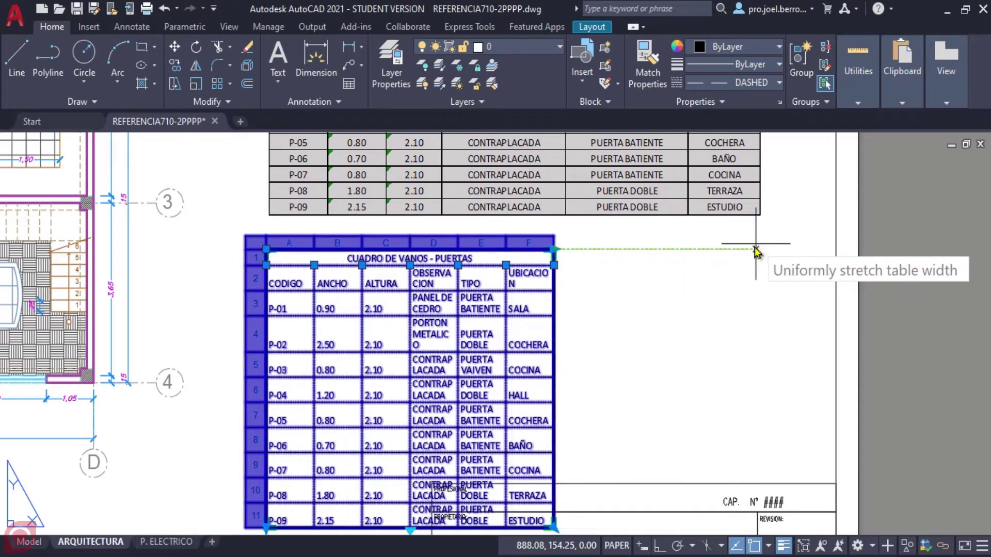
pyautogui.click(762, 249)
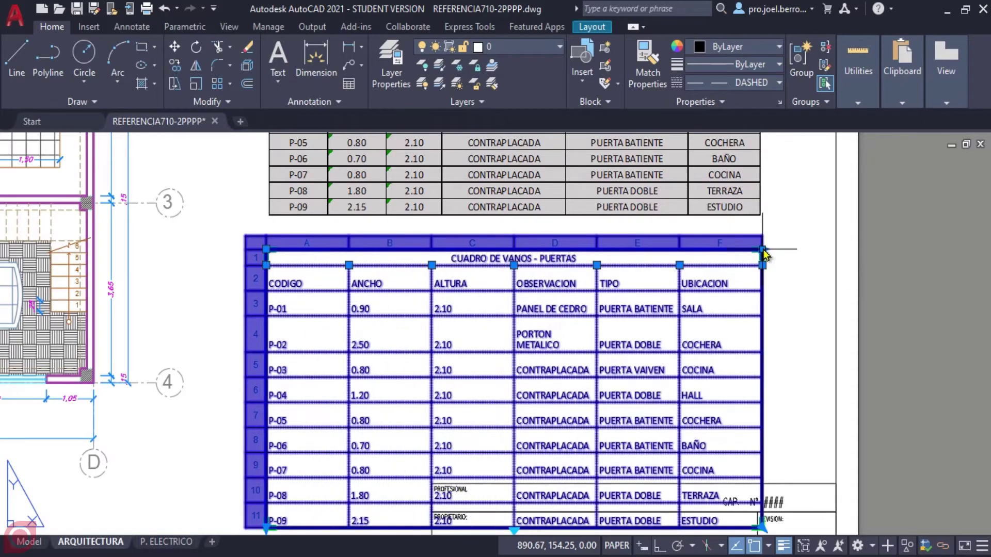
pyautogui.moveTo(630, 305); pyautogui.dragTo(650, 262, button='middle')
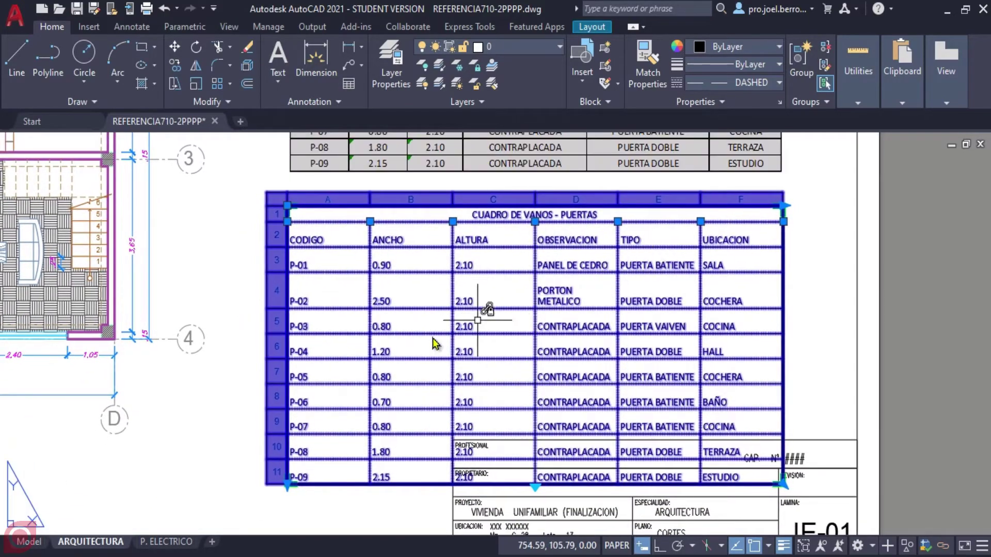
# Shorten the table and widen it further until every row is one even line.
pyautogui.click(287, 473)
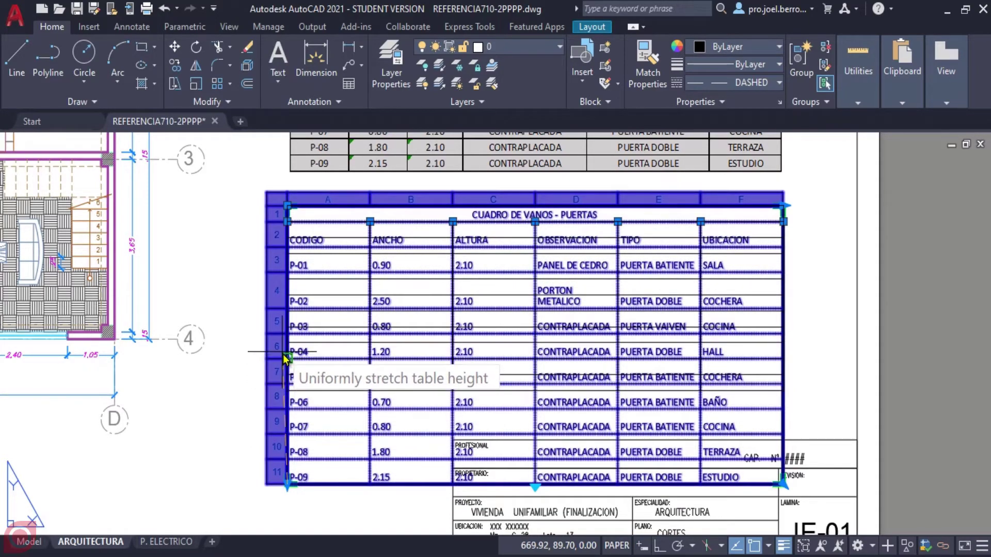
pyautogui.click(285, 390)
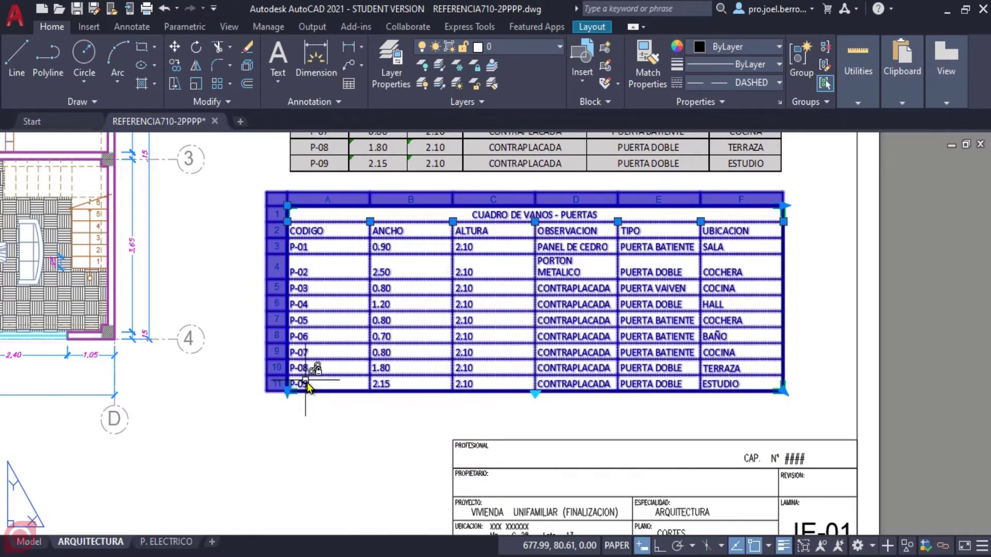
pyautogui.click(783, 205)
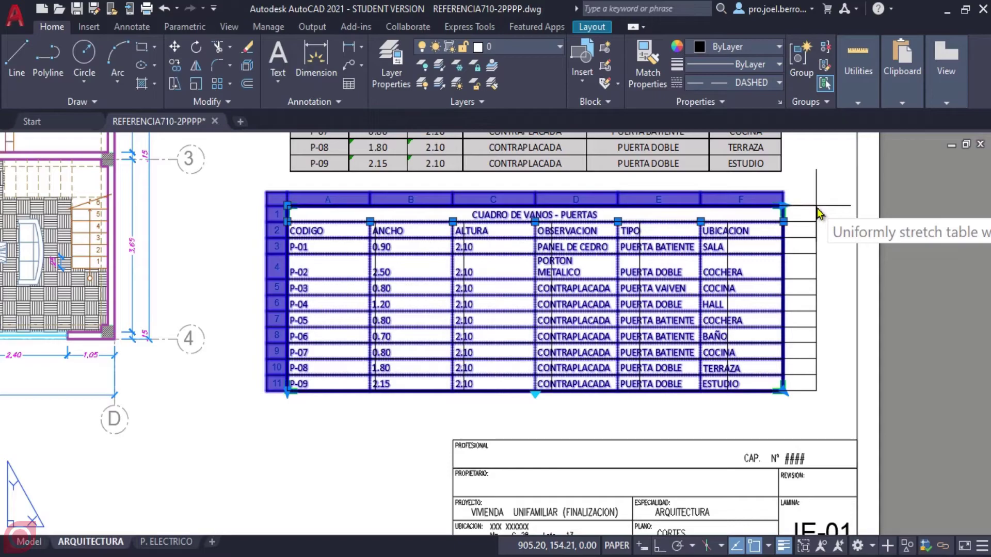
pyautogui.click(815, 205)
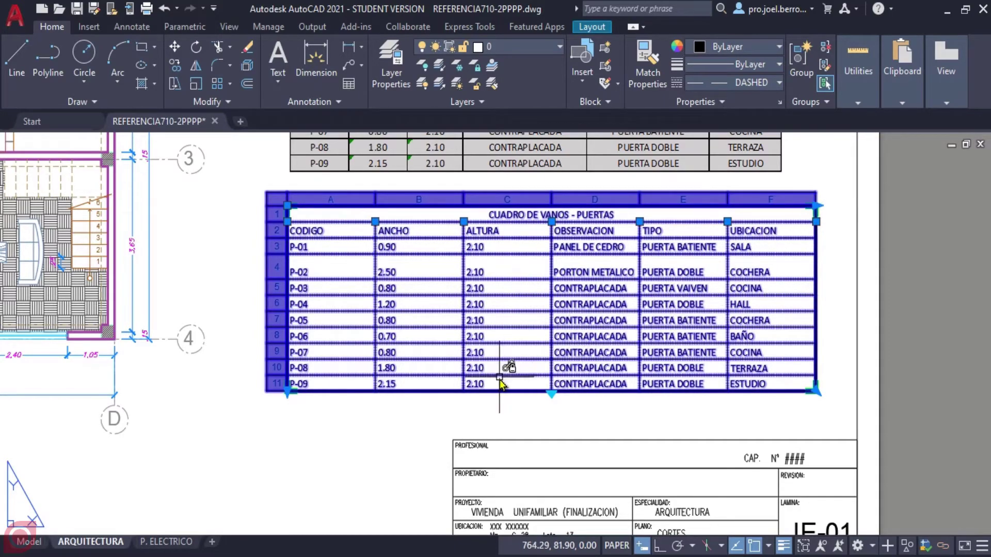
pyautogui.click(289, 392)
pyautogui.click(293, 340)
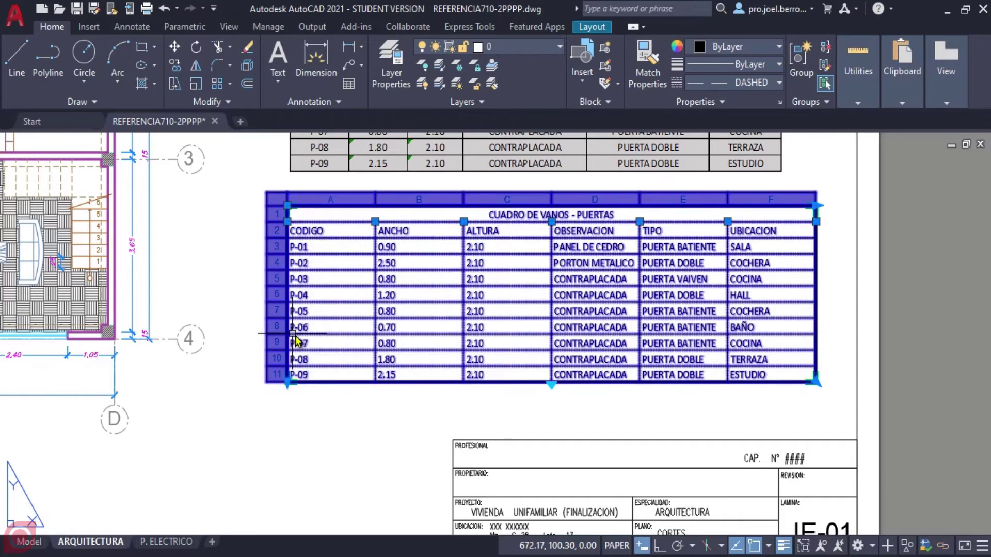
pyautogui.press('Escape')
# Frame the resized table in the view and begin selecting its cells.
pyautogui.scroll(-1, 471, 365)
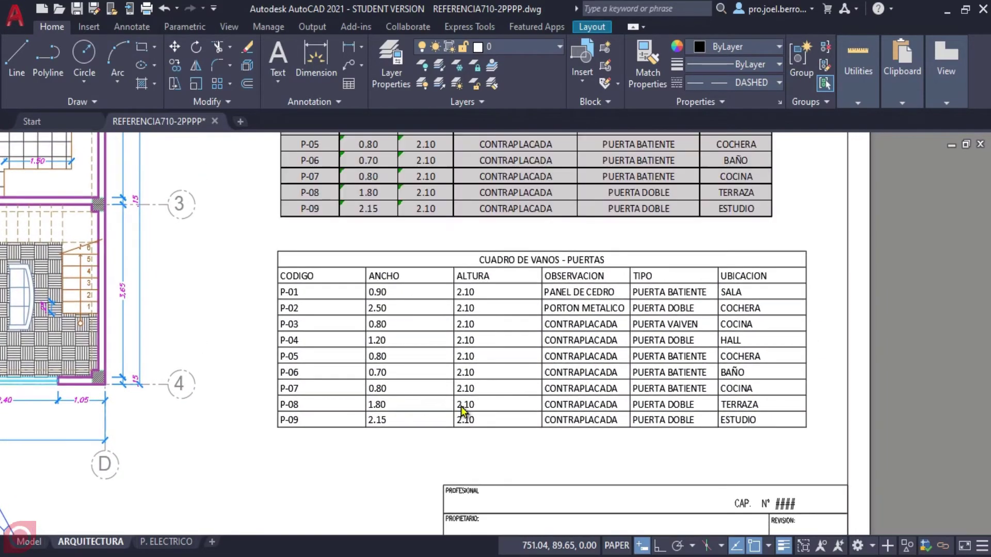
pyautogui.click(465, 407)
pyautogui.press('Escape')
pyautogui.scroll(3, 454, 400)
pyautogui.moveTo(443, 394); pyautogui.dragTo(364, 399, button='middle')
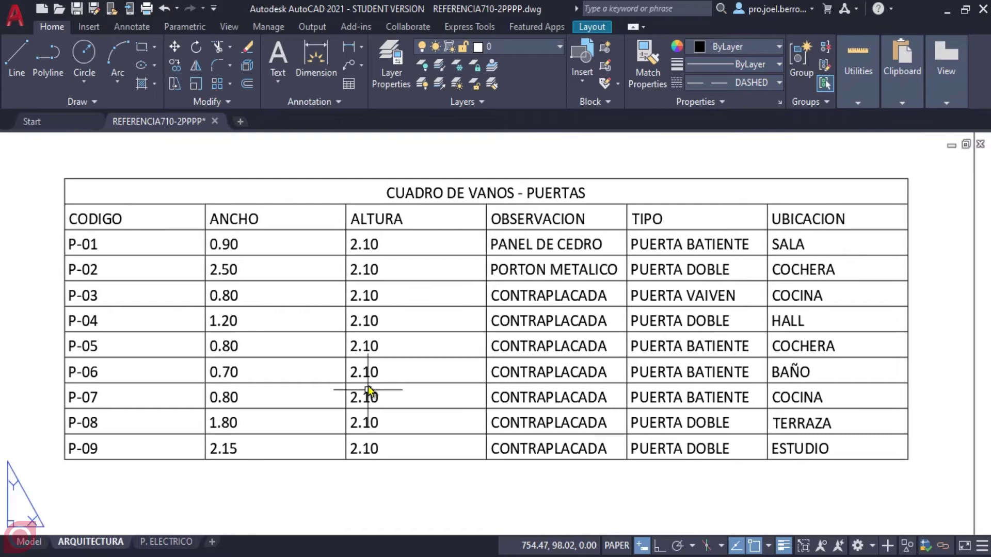
pyautogui.click(258, 248)
pyautogui.press('Escape')
pyautogui.click(136, 209)
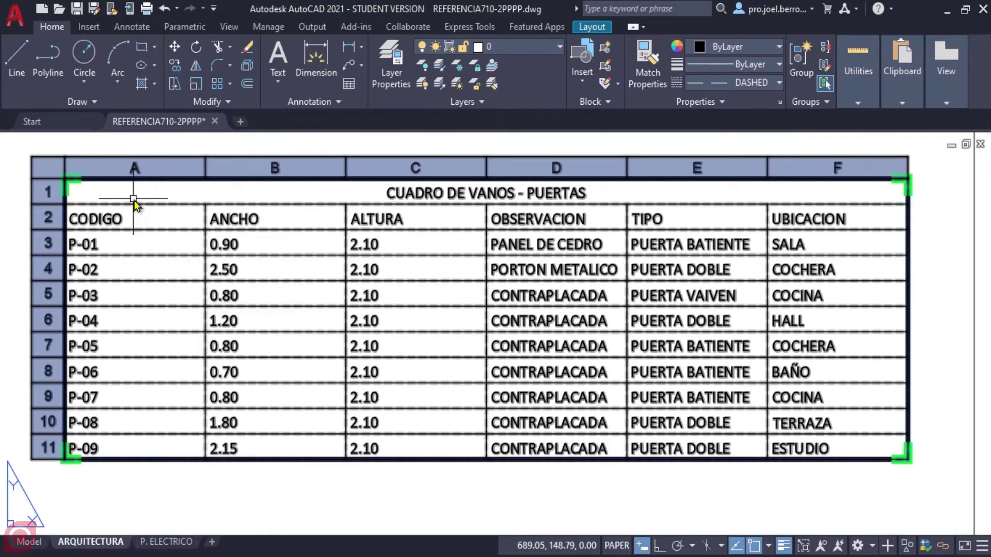
pyautogui.click(132, 196)
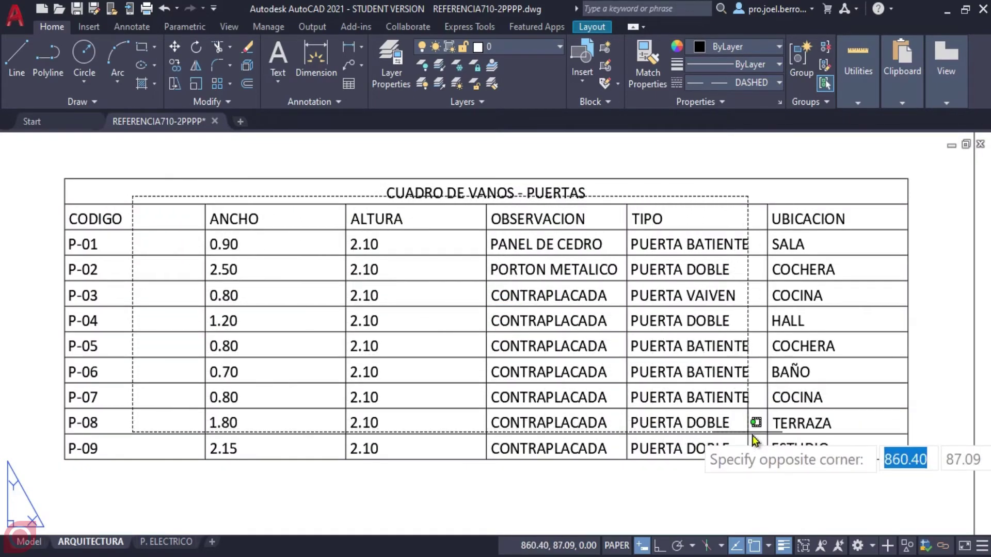
# Set all the table's cells to Middle Center alignment with 2.5 text height.
pyautogui.click(831, 451)
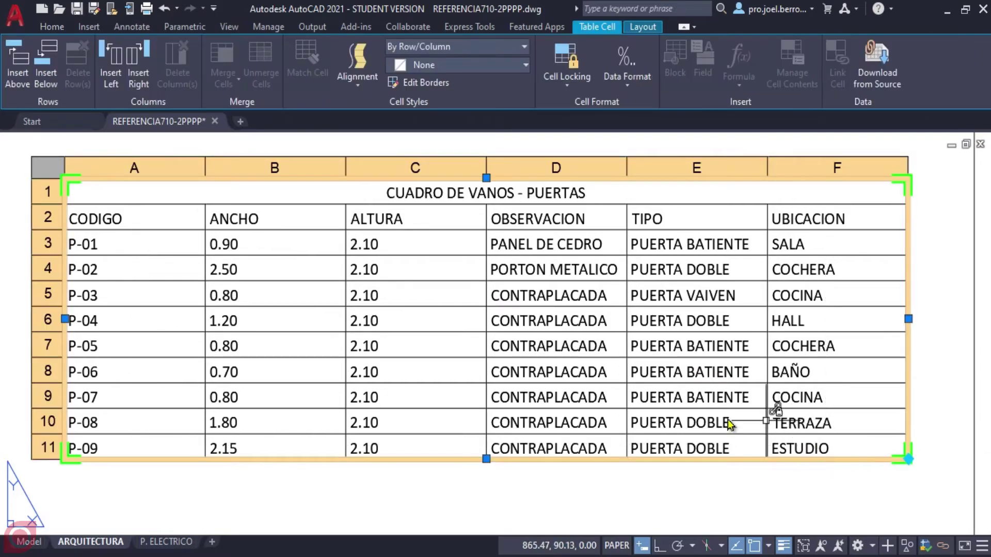
pyautogui.rightClick(375, 299)
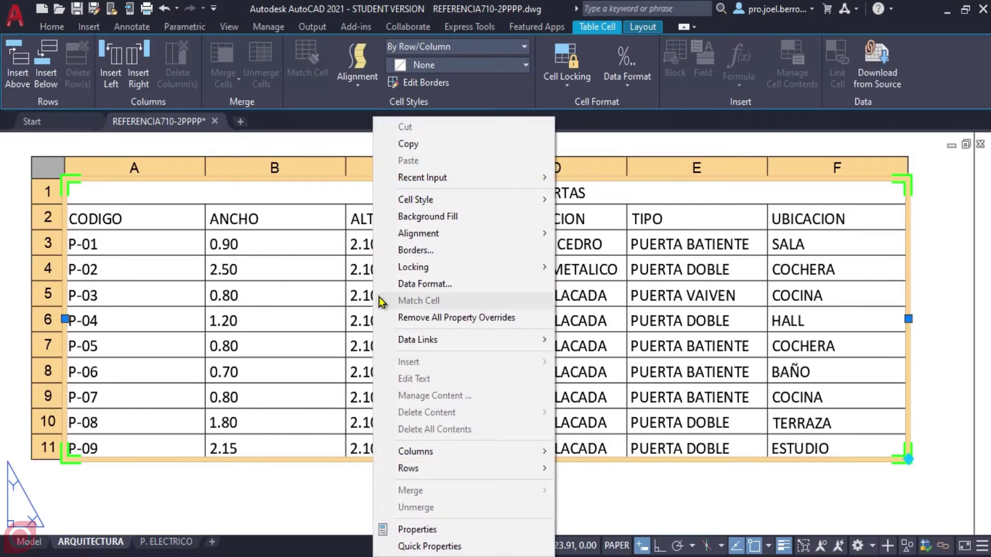
pyautogui.click(459, 530)
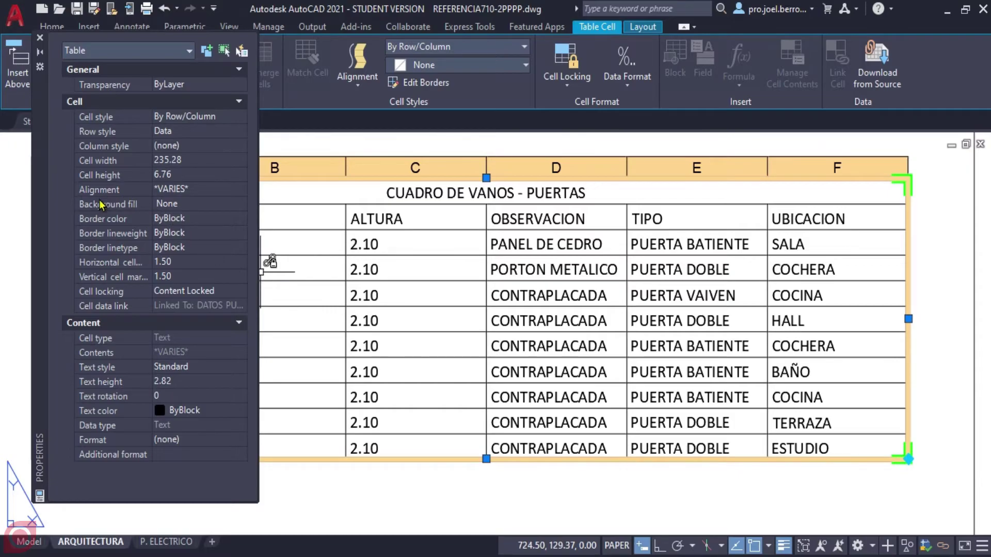
pyautogui.click(210, 194)
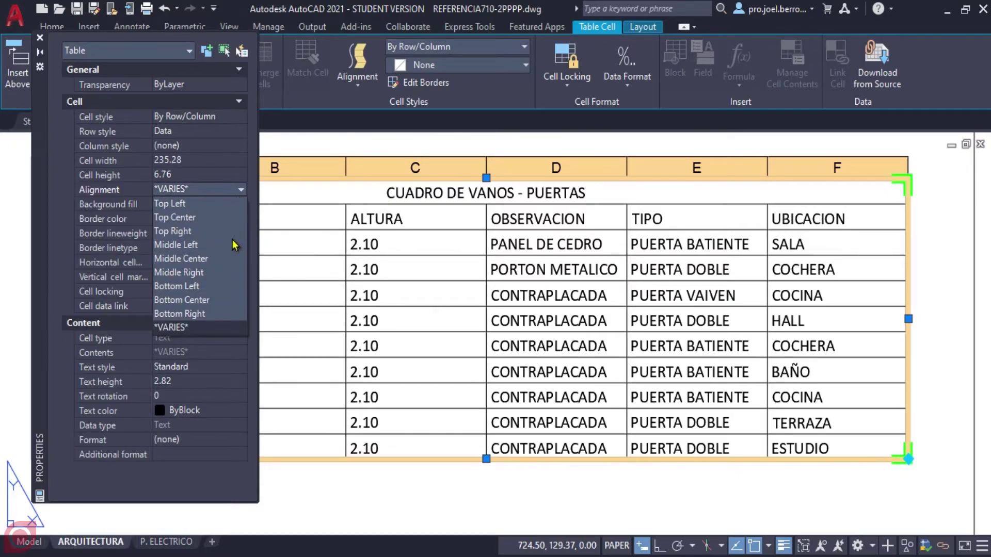
pyautogui.click(206, 265)
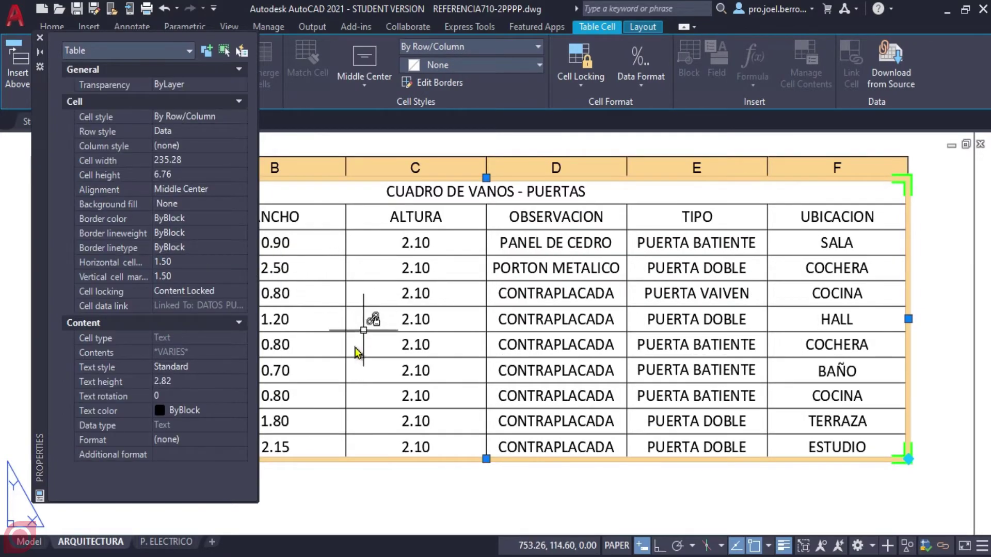
pyautogui.click(187, 380)
pyautogui.write('2.5')
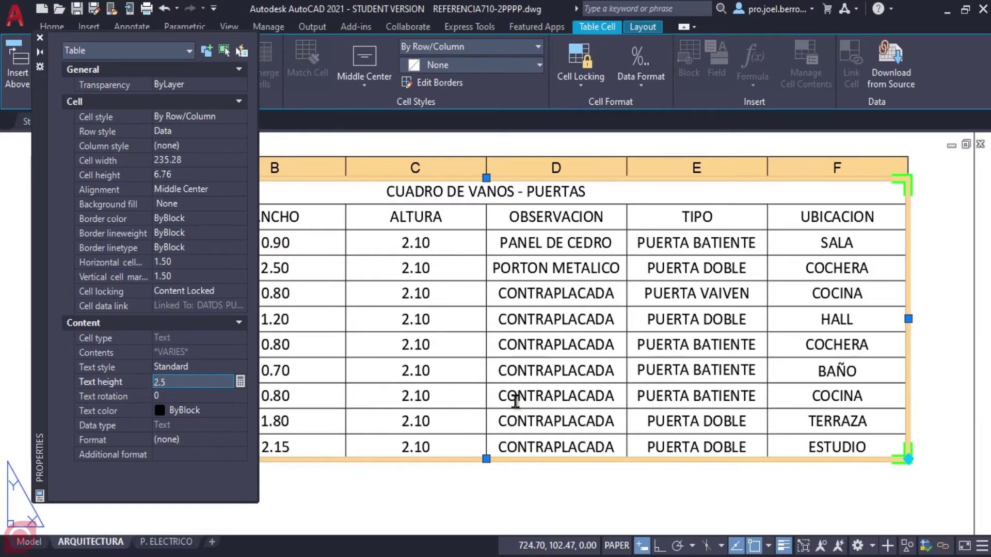
pyautogui.press('Return')
pyautogui.moveTo(563, 363)
pyautogui.mouseDown(button='middle')
pyautogui.moveTo(630, 387)
pyautogui.moveTo(630, 366)
pyautogui.mouseUp(button='middle')
pyautogui.scroll(-1, 630, 365)
pyautogui.scroll(-1, 629, 365)
pyautogui.press('Escape')
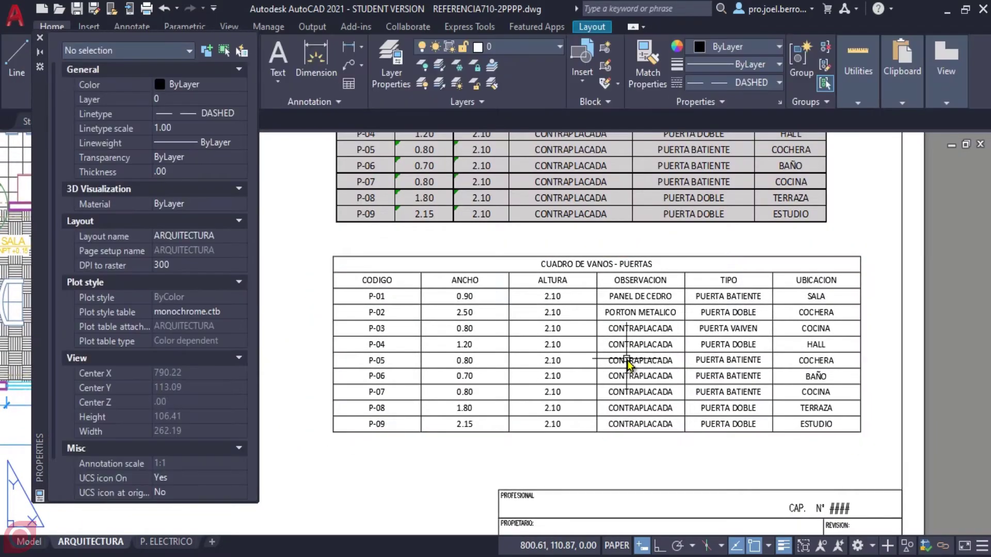
# Give the CUADRO DE VANOS - PUERTAS title cell a true-color 28,187,227 background fill.
pyautogui.click(612, 351)
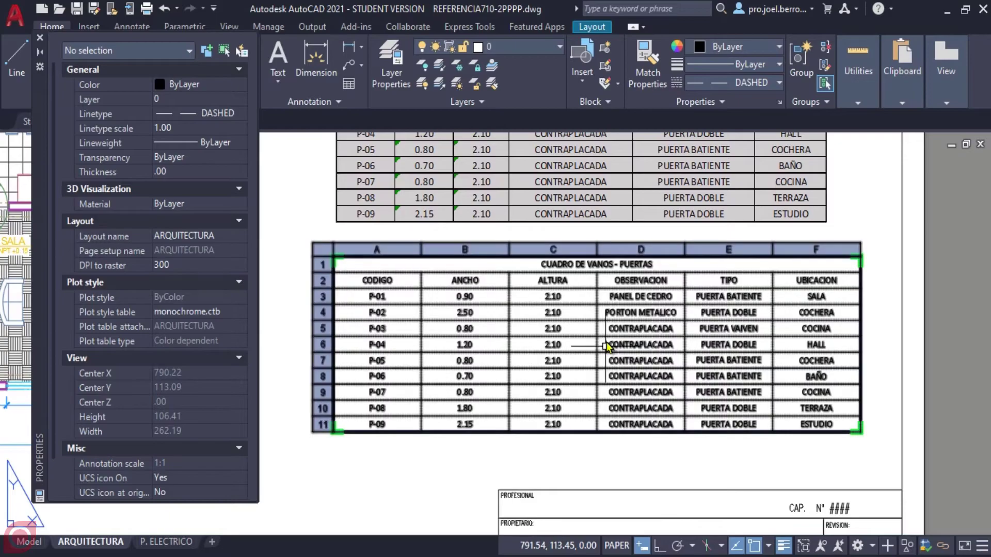
pyautogui.click(625, 269)
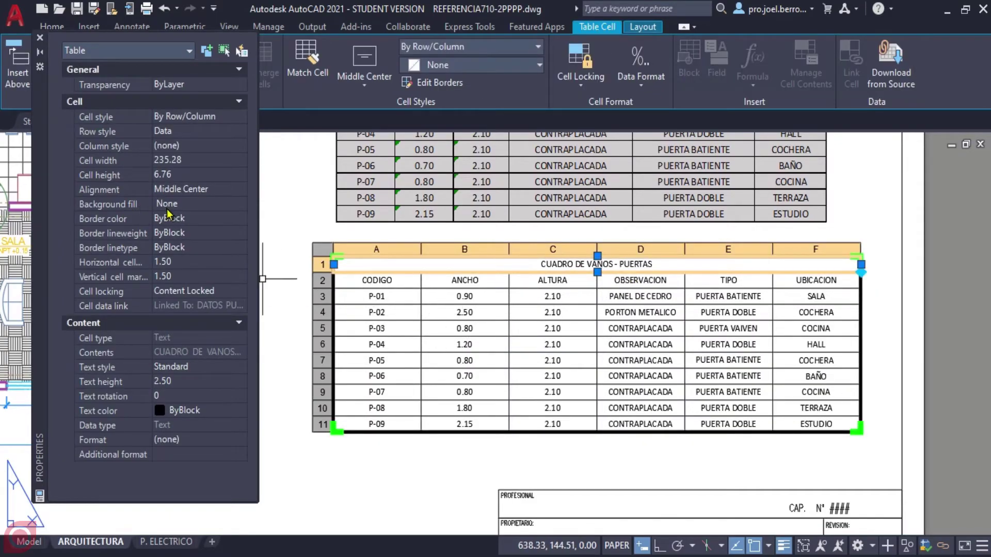
pyautogui.click(184, 209)
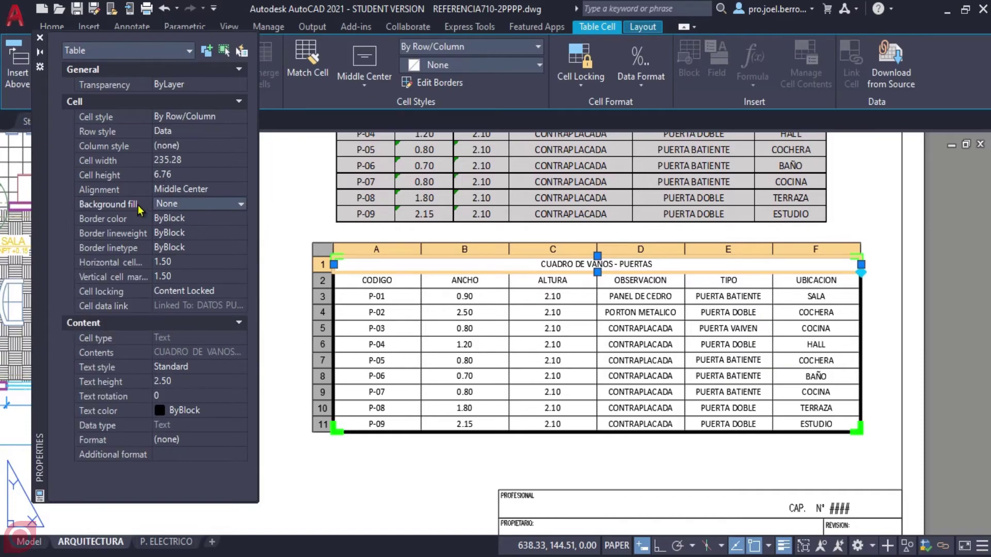
pyautogui.click(199, 206)
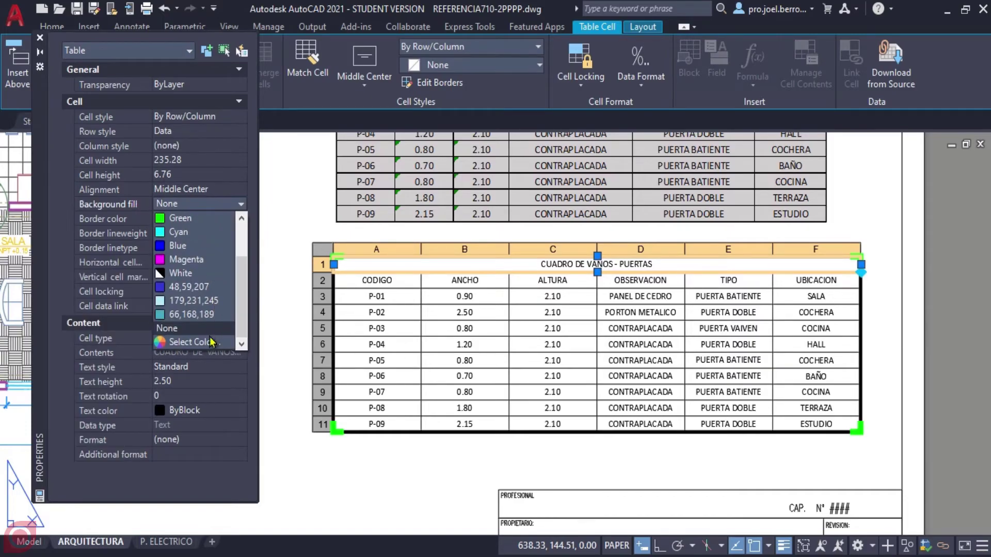
pyautogui.click(203, 345)
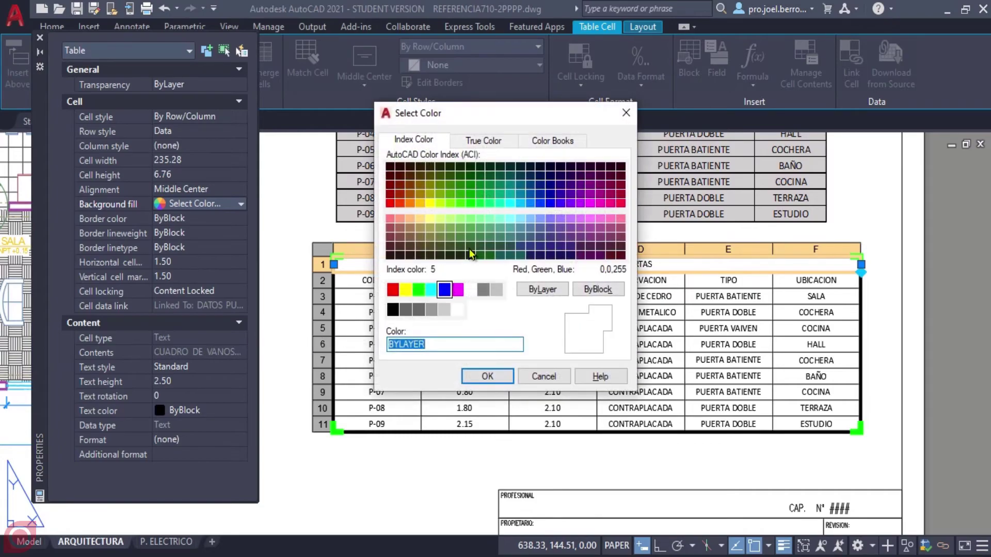
pyautogui.click(484, 145)
pyautogui.moveTo(469, 227); pyautogui.dragTo(457, 219)
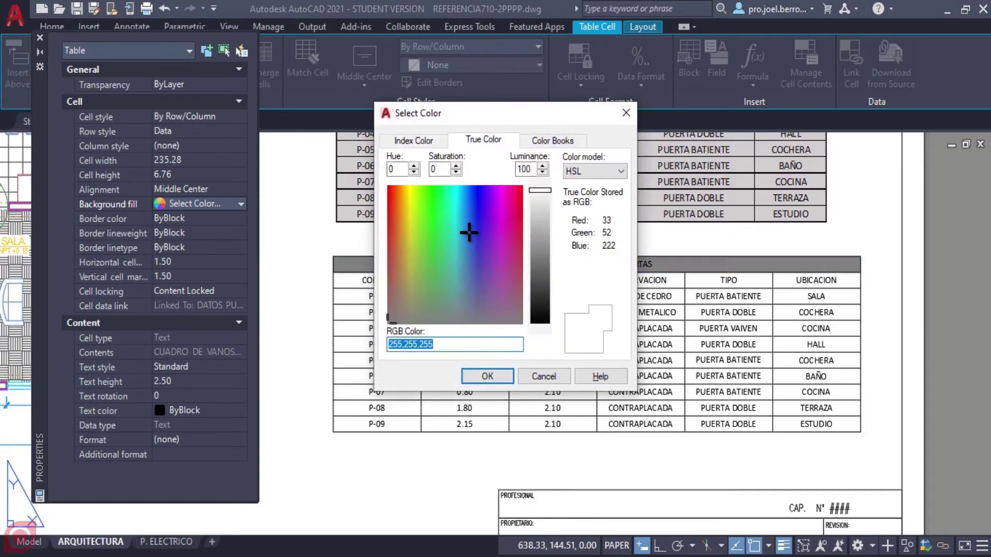
pyautogui.write('27,161,228')
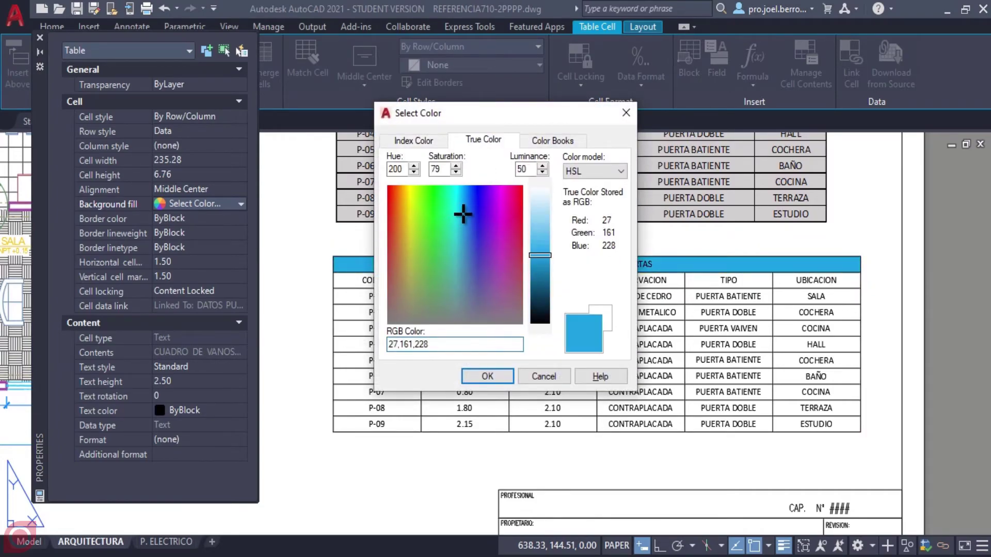
pyautogui.click(460, 216)
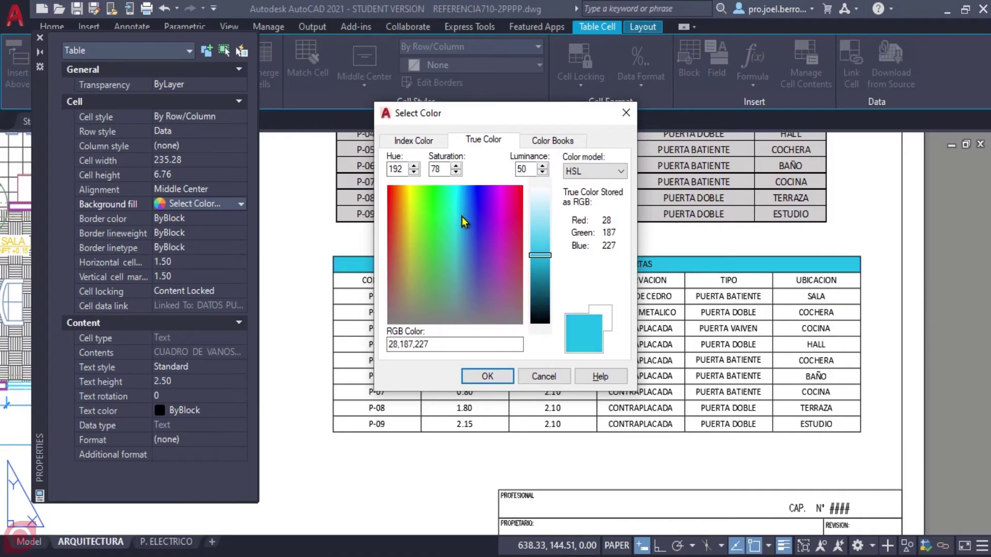
pyautogui.click(487, 376)
pyautogui.press('Escape')
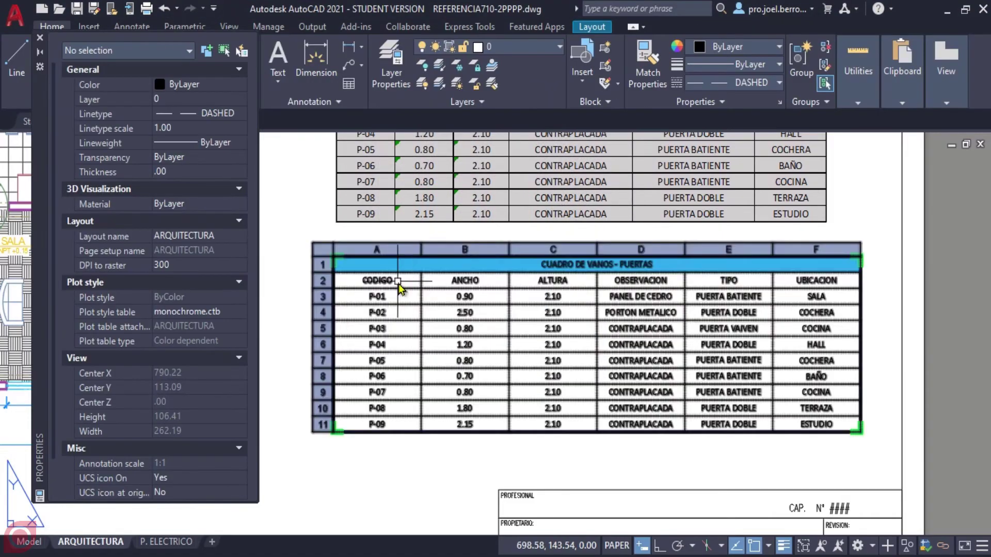
# Fill header cells A to F (CODIGO–UBICACION) with true color 133,207,234.
pyautogui.click(361, 280)
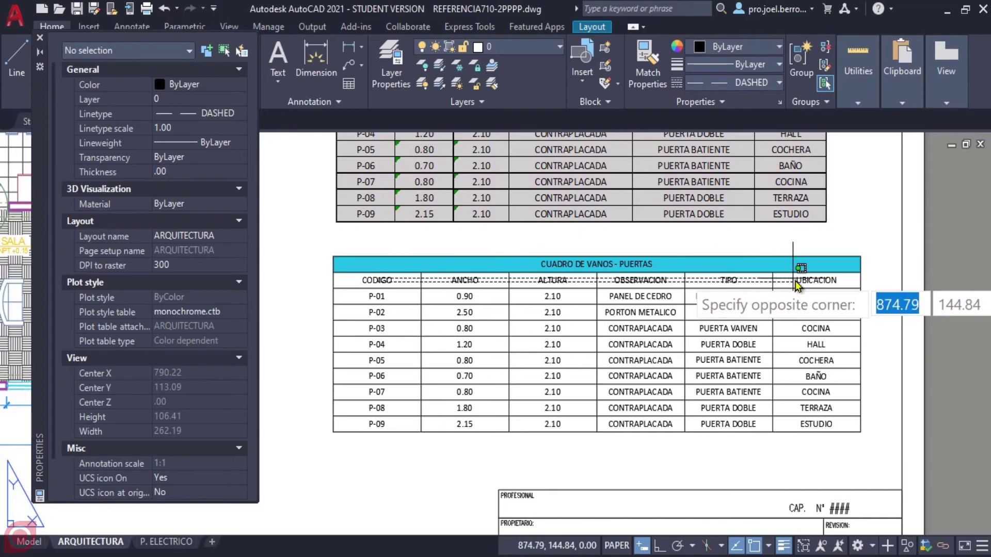
pyautogui.click(820, 279)
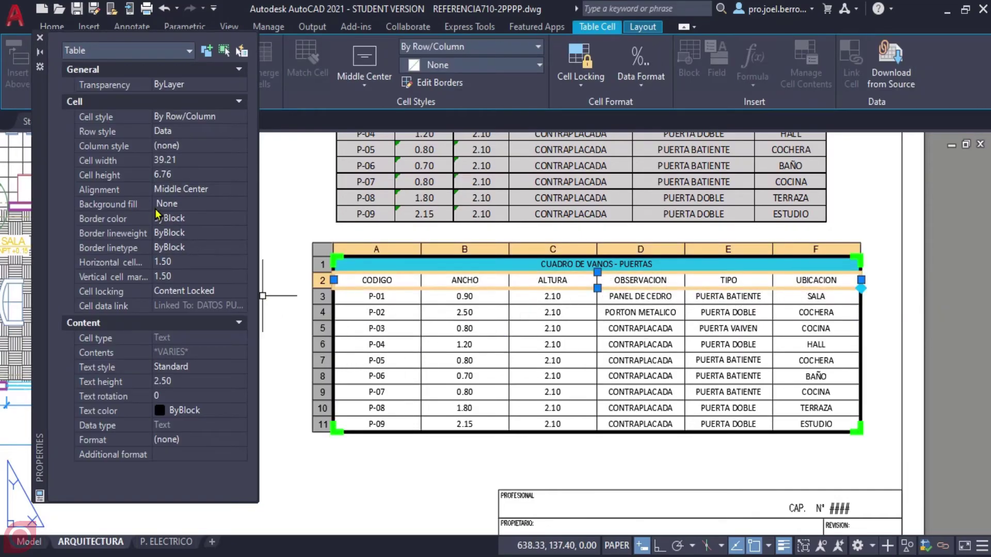
pyautogui.click(182, 206)
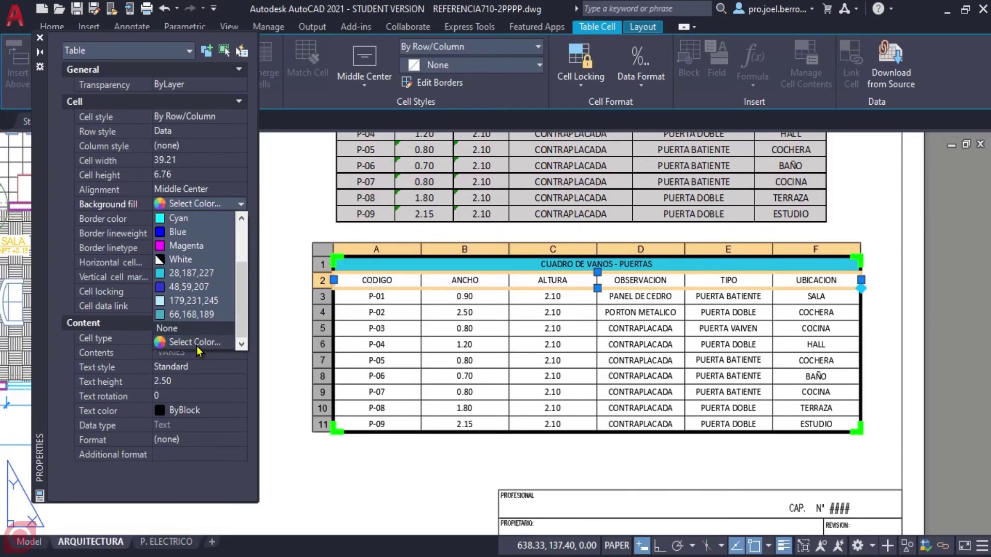
pyautogui.click(195, 342)
pyautogui.click(484, 141)
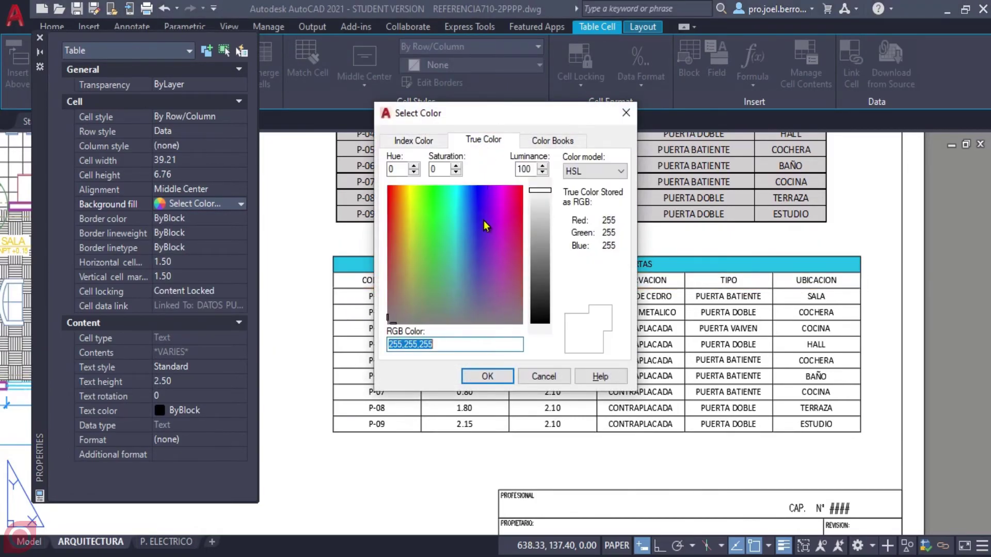
pyautogui.click(463, 248)
pyautogui.click(461, 224)
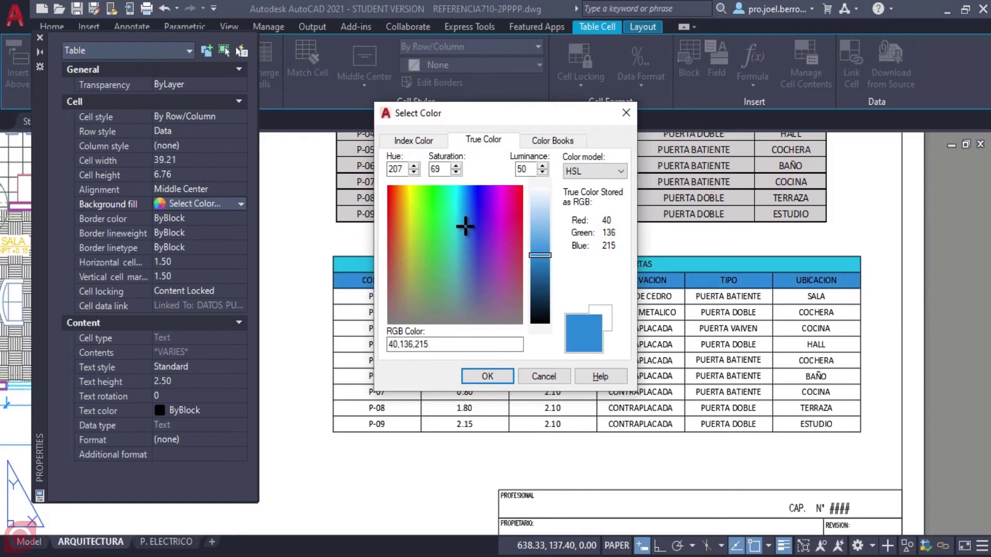
pyautogui.moveTo(540, 255); pyautogui.dragTo(541, 234)
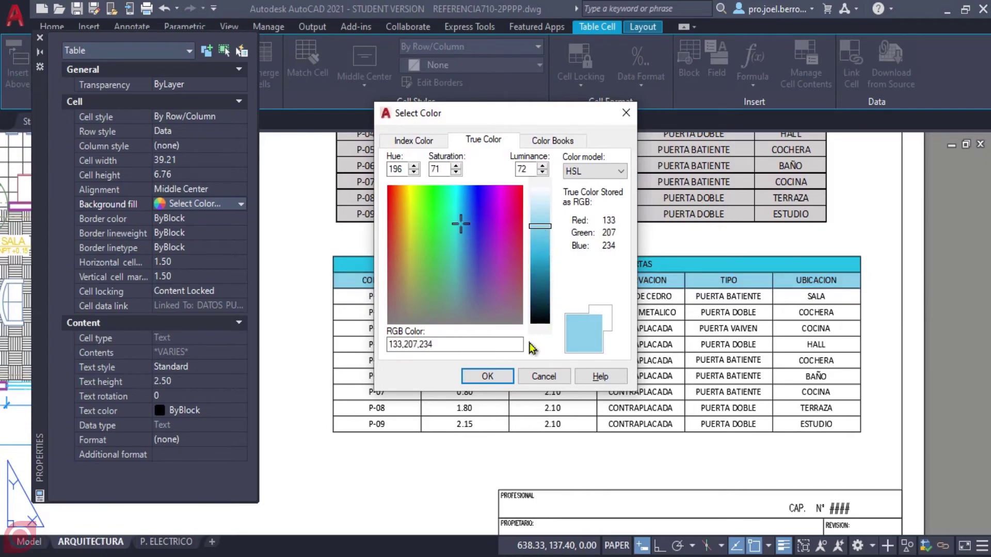
pyautogui.click(487, 376)
pyautogui.press('Escape')
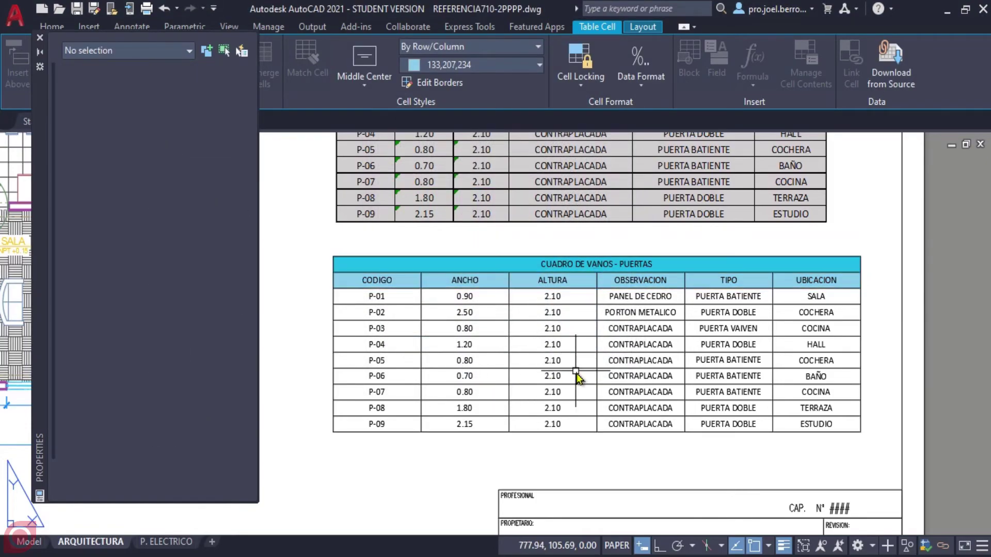
pyautogui.click(409, 283)
# Set the cell width of columns A, B and C to 30.
pyautogui.click(537, 288)
pyautogui.moveTo(537, 287); pyautogui.dragTo(377, 281)
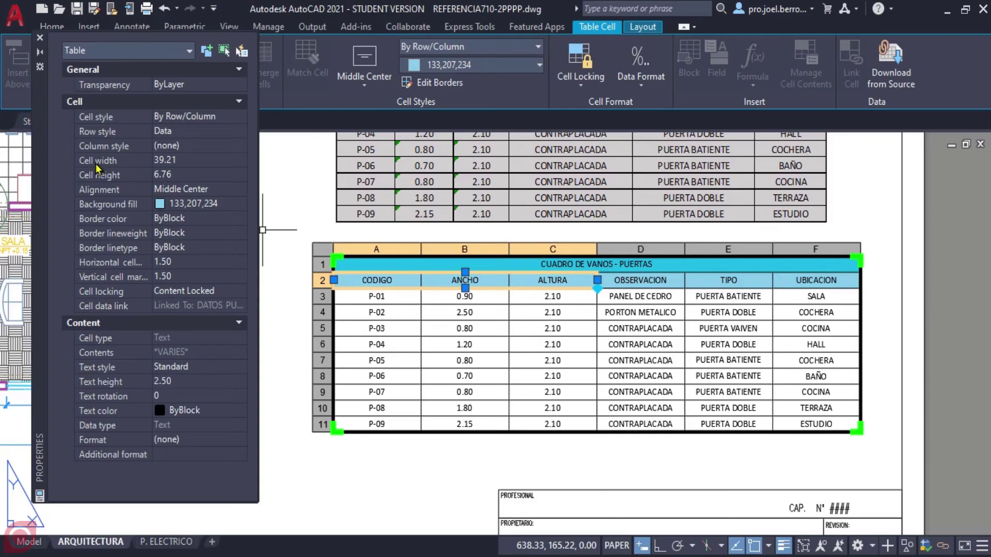
pyautogui.click(181, 161)
pyautogui.write('30')
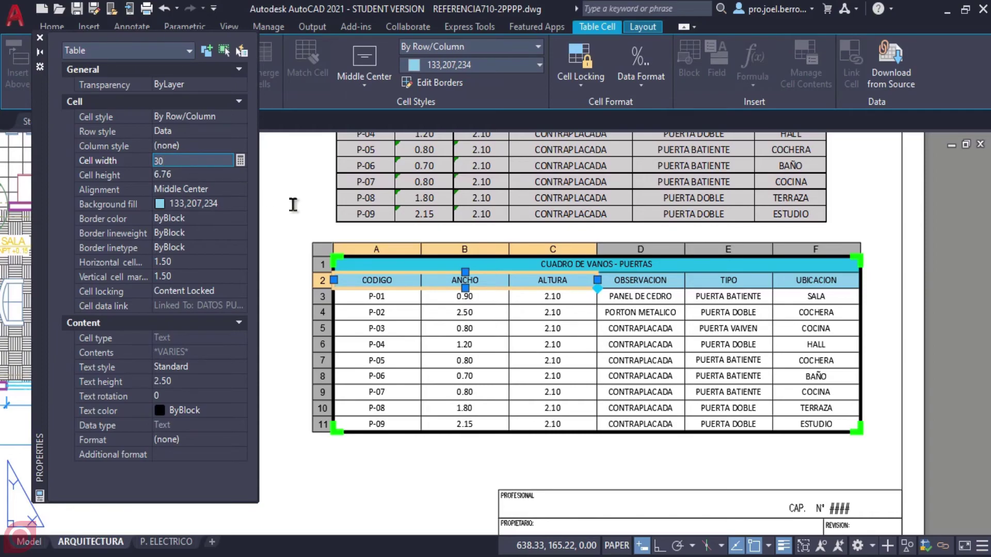
pyautogui.press('Return')
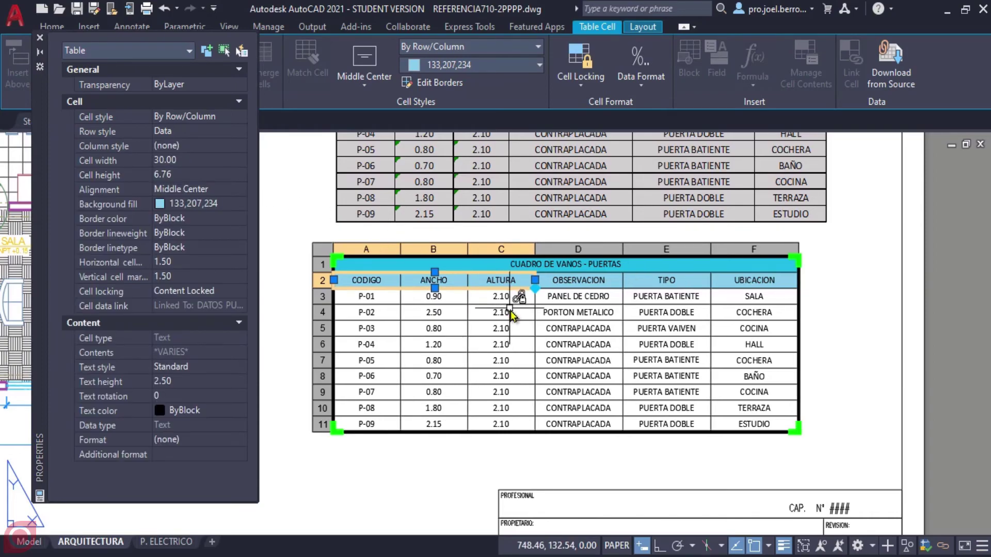
pyautogui.press('Escape')
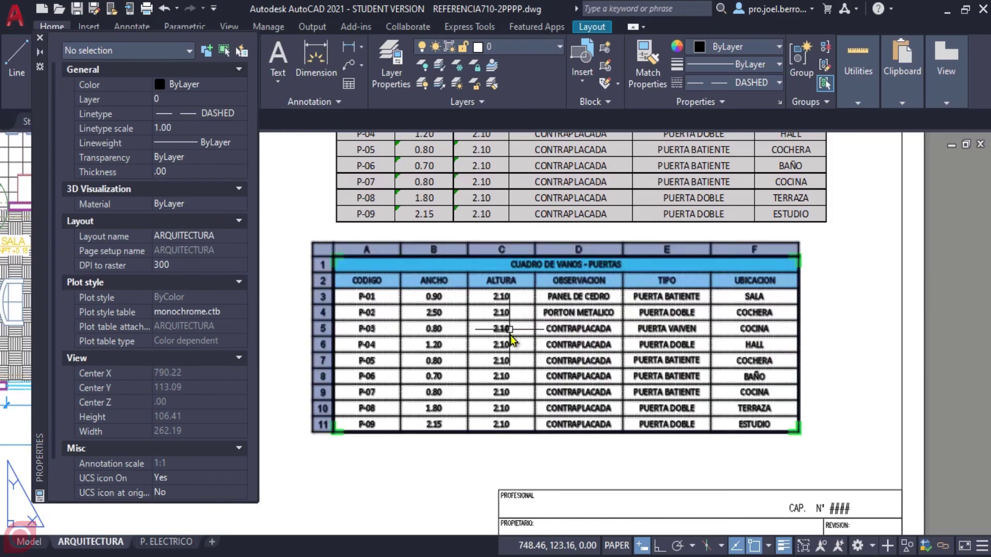
# Color the P-01 to P-09 data row text true color blue 23,82,232, then deselect the table.
pyautogui.click(391, 292)
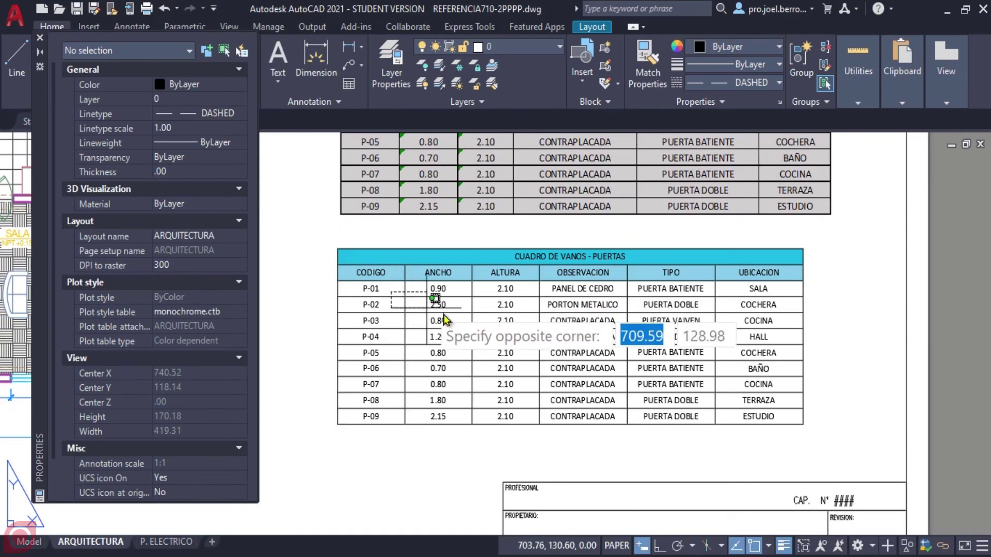
pyautogui.click(764, 420)
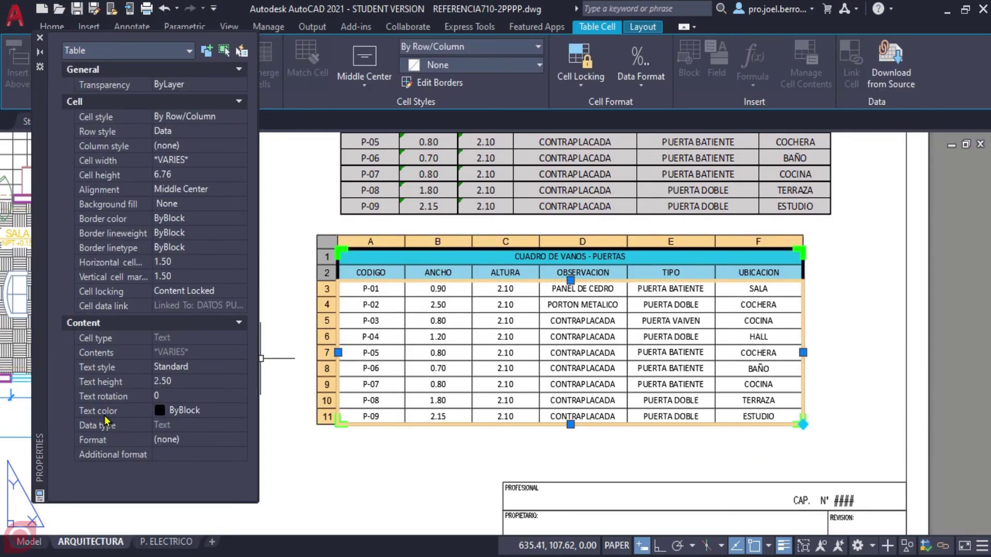
pyautogui.click(204, 412)
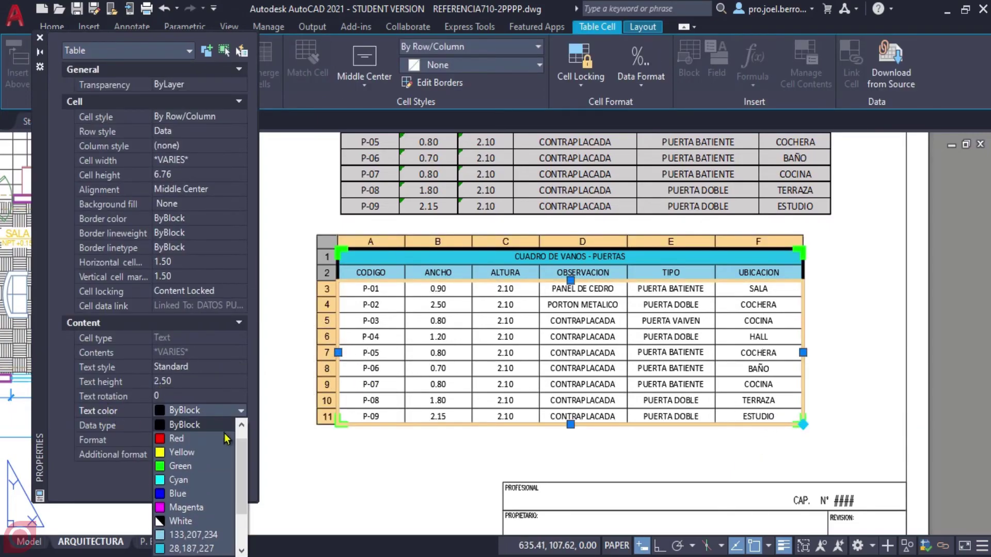
pyautogui.scroll(-2, 217, 531)
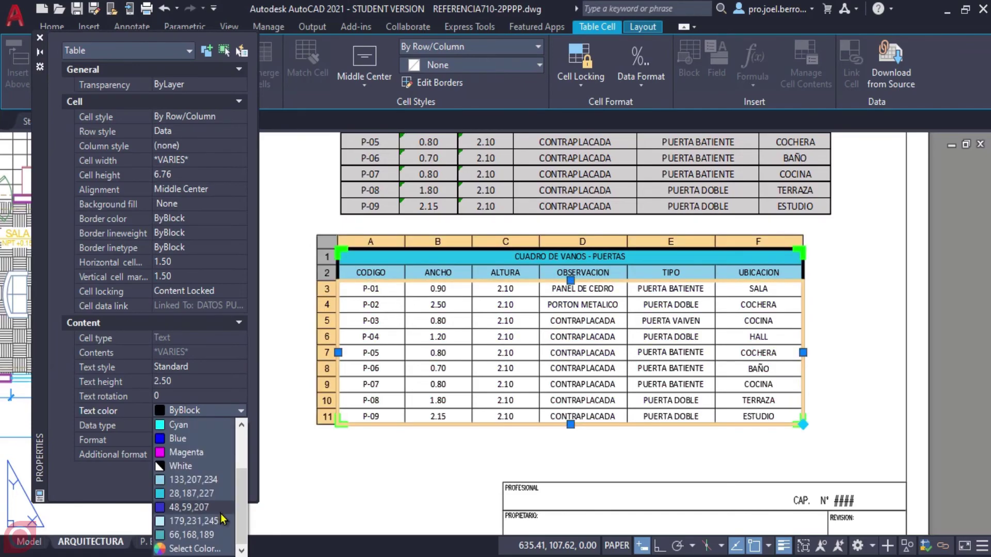
pyautogui.click(205, 550)
pyautogui.click(476, 147)
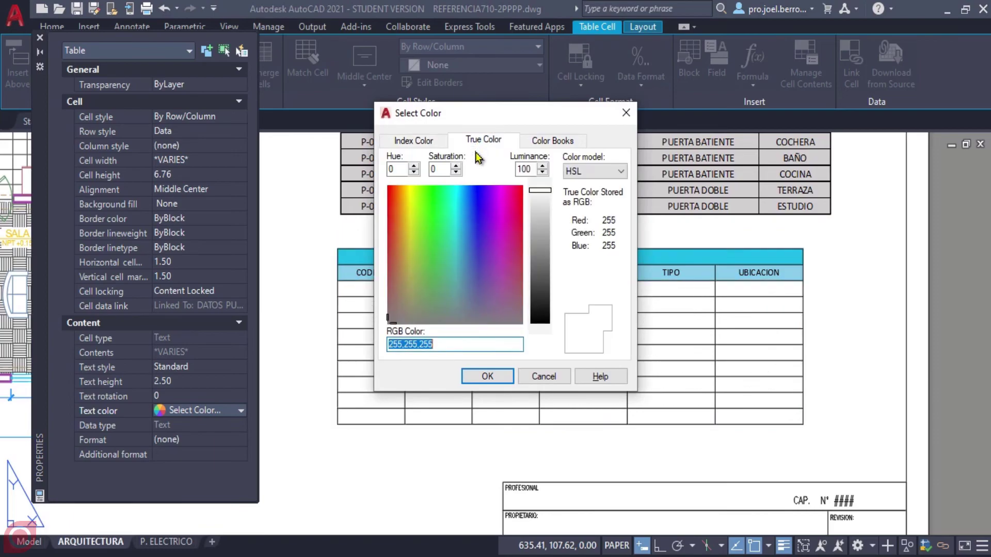
pyautogui.click(456, 246)
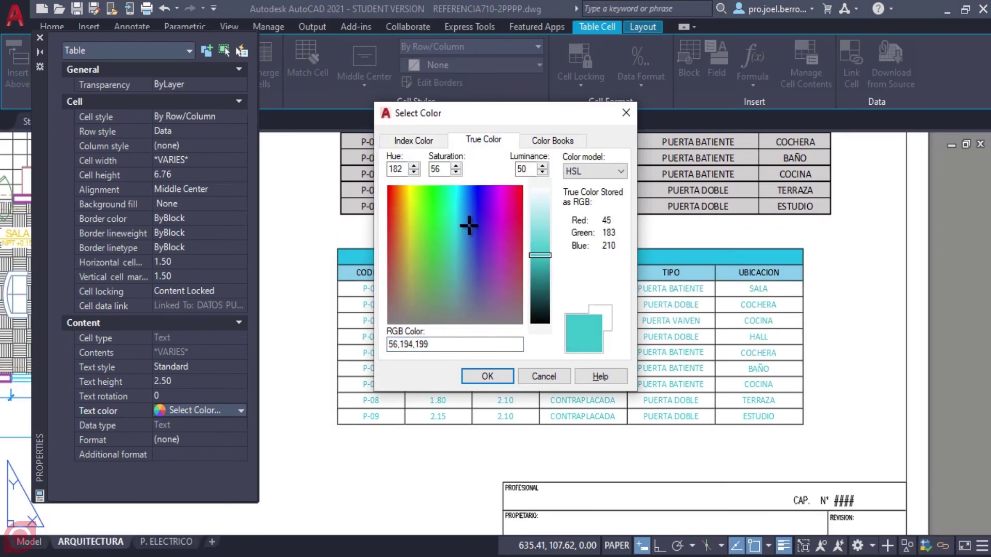
pyautogui.moveTo(471, 217); pyautogui.dragTo(472, 210)
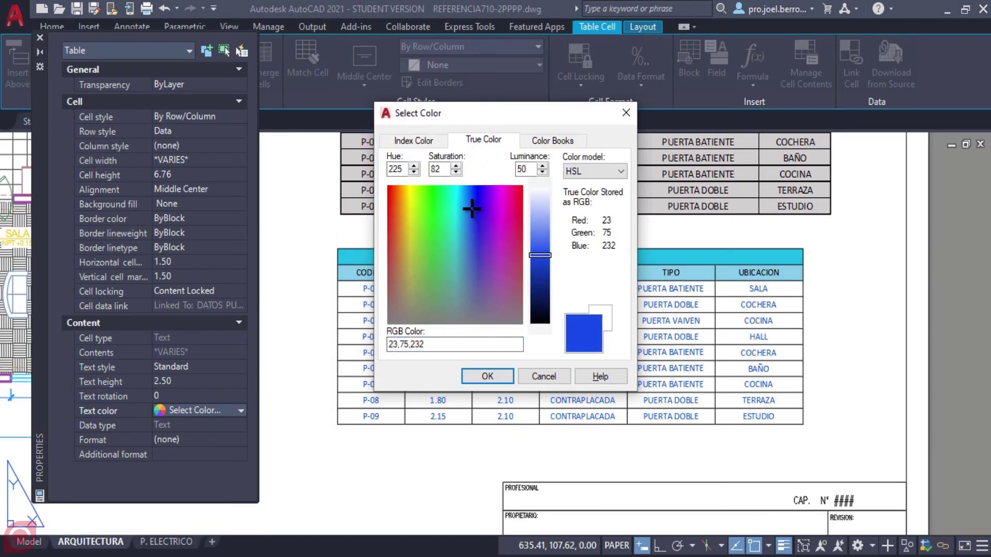
pyautogui.click(479, 376)
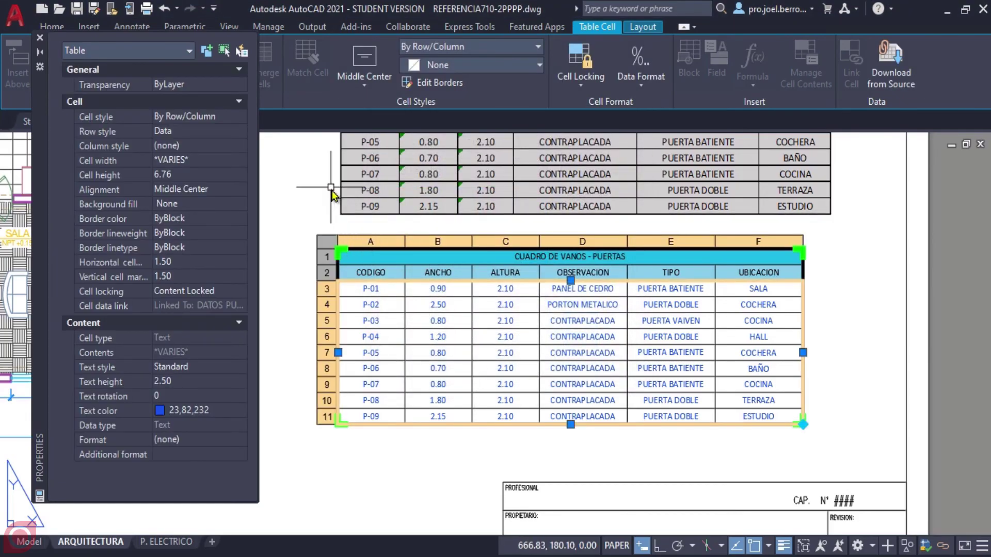
pyautogui.press('Escape')
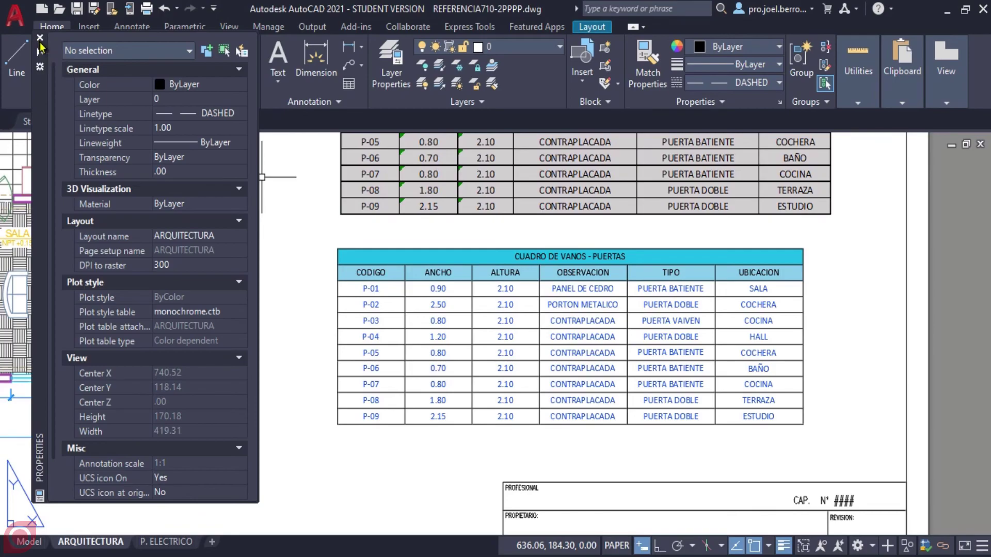
# Close the Properties palette to reveal the layout with the blue-text door table.
pyautogui.click(40, 37)
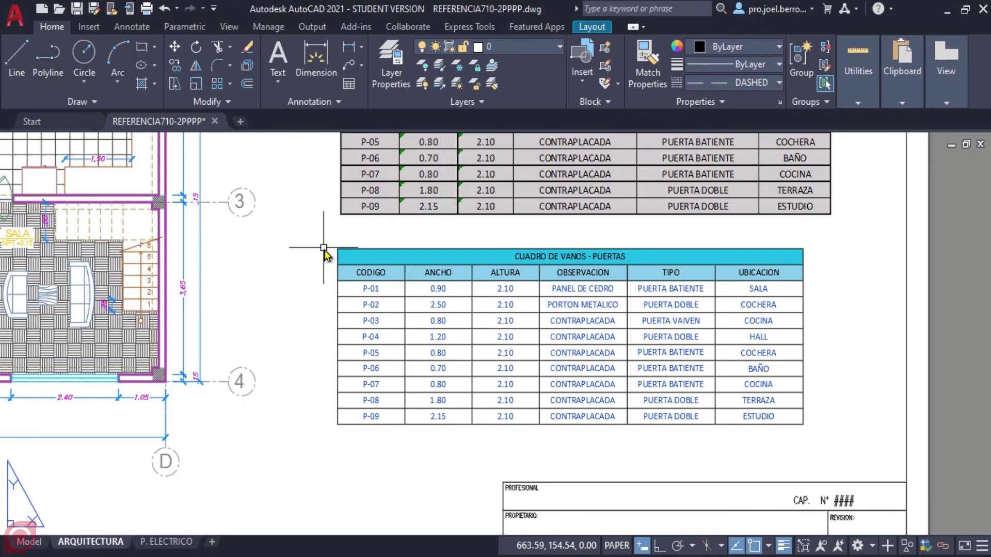